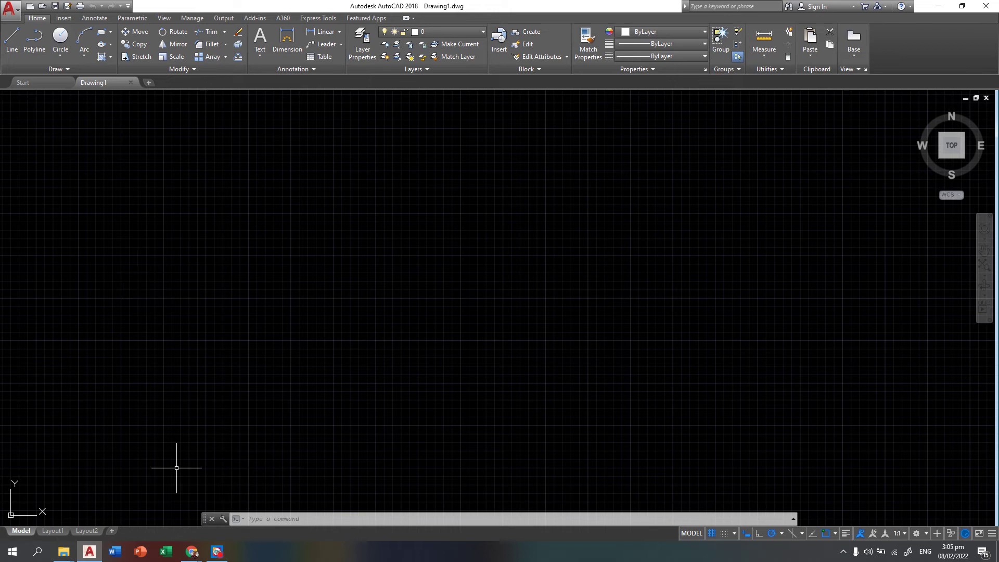
Review the rectangle command example in the CAD Lecture document in Chrome and return to AutoCAD
mouse_move(193, 556)
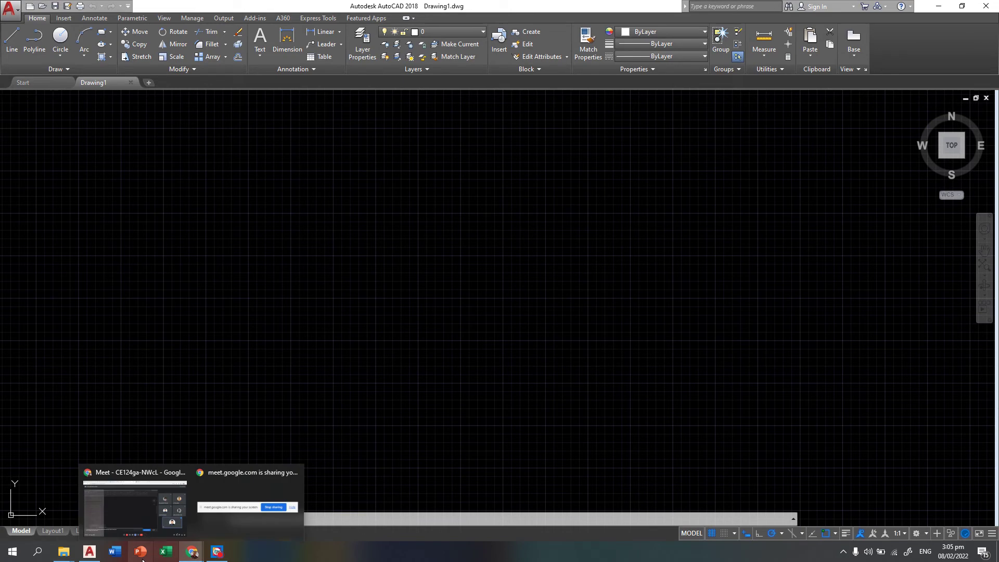
left_click(126, 500)
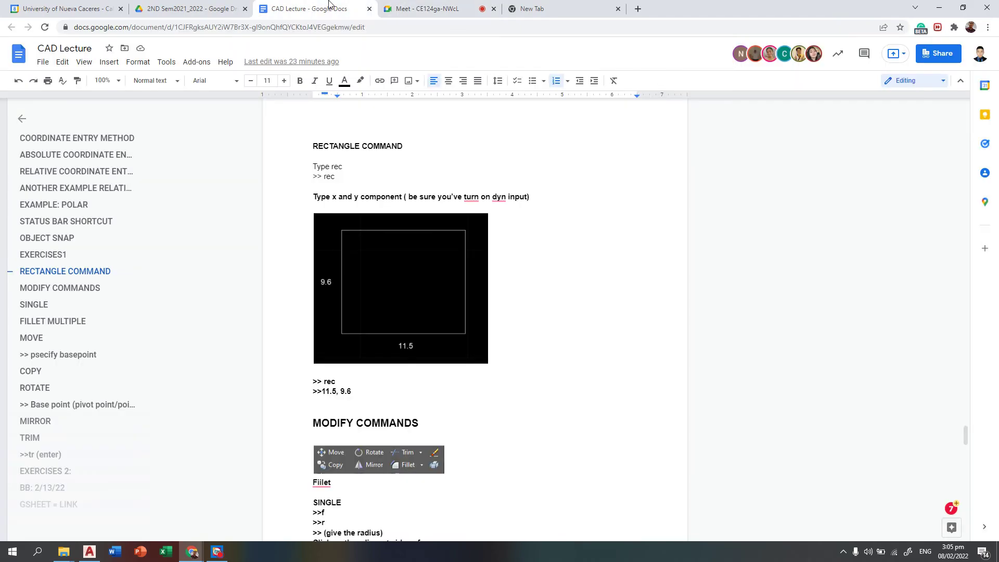
key("ctrl+shift+Tab")
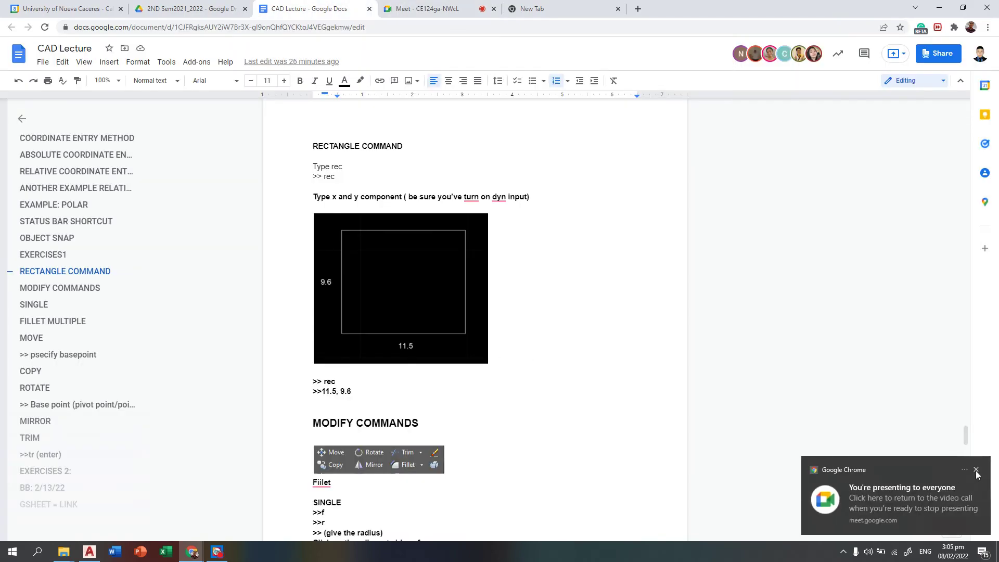
scroll(282, 207, "up", 2)
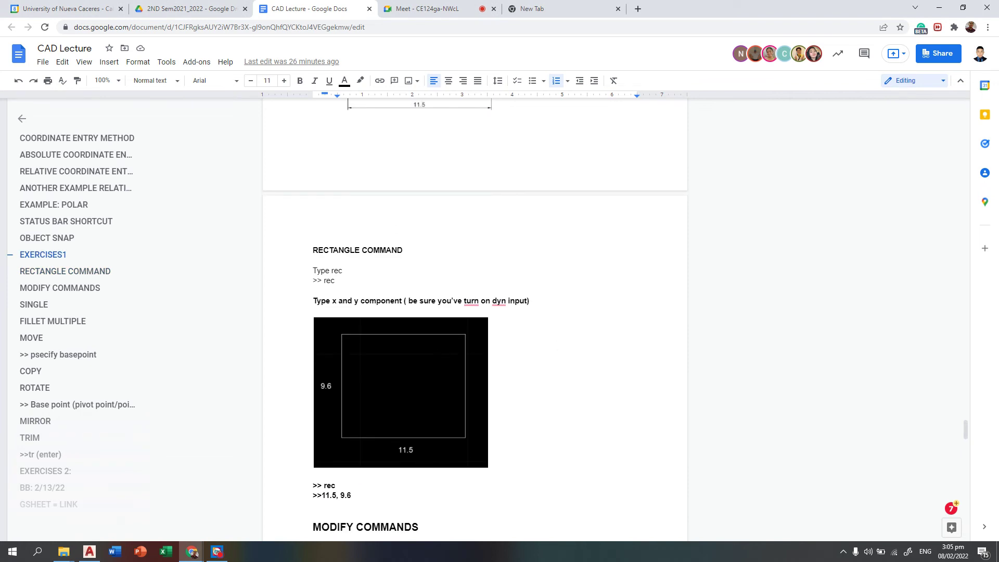
scroll(423, 301, "down", 2)
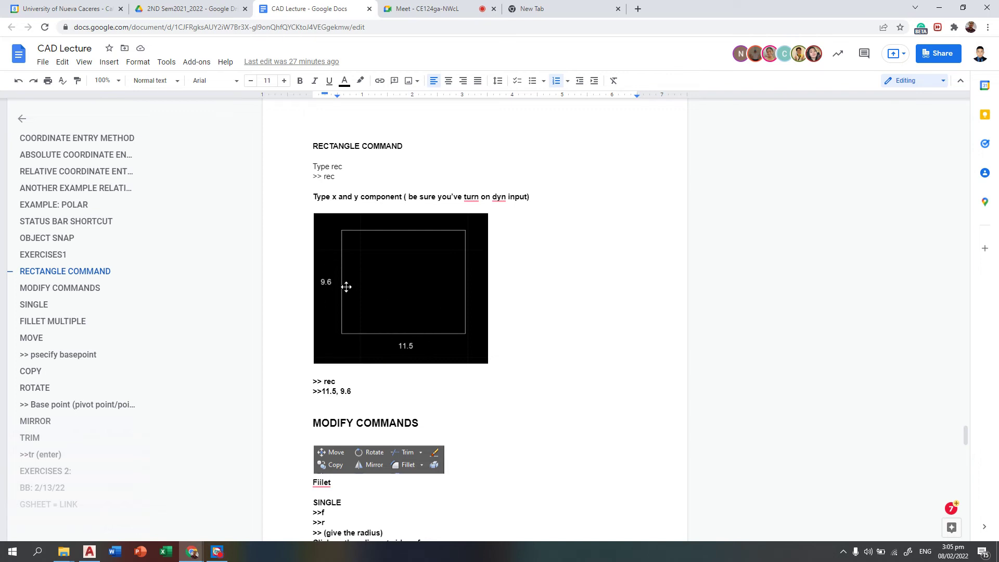
left_click(90, 551)
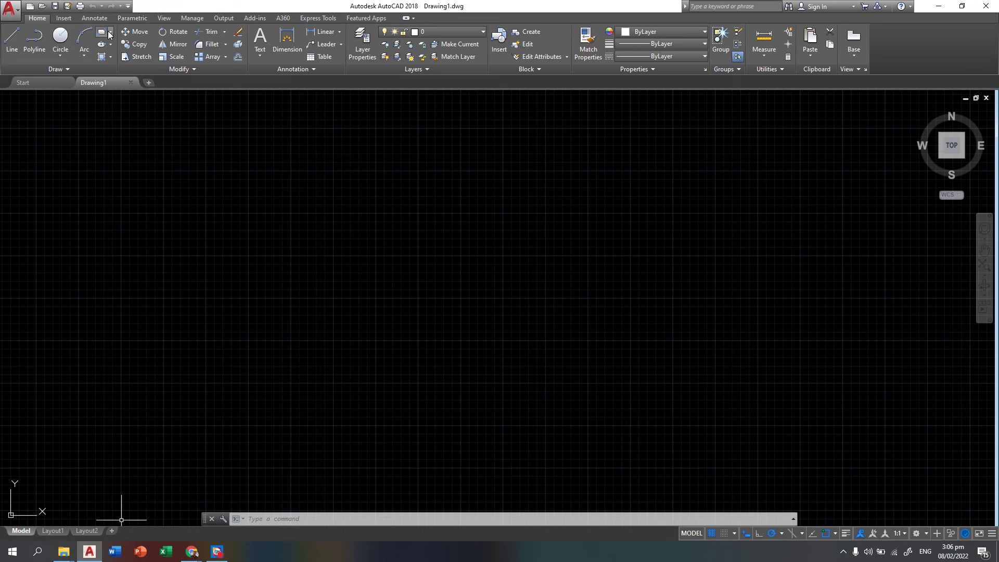
left_click(110, 34)
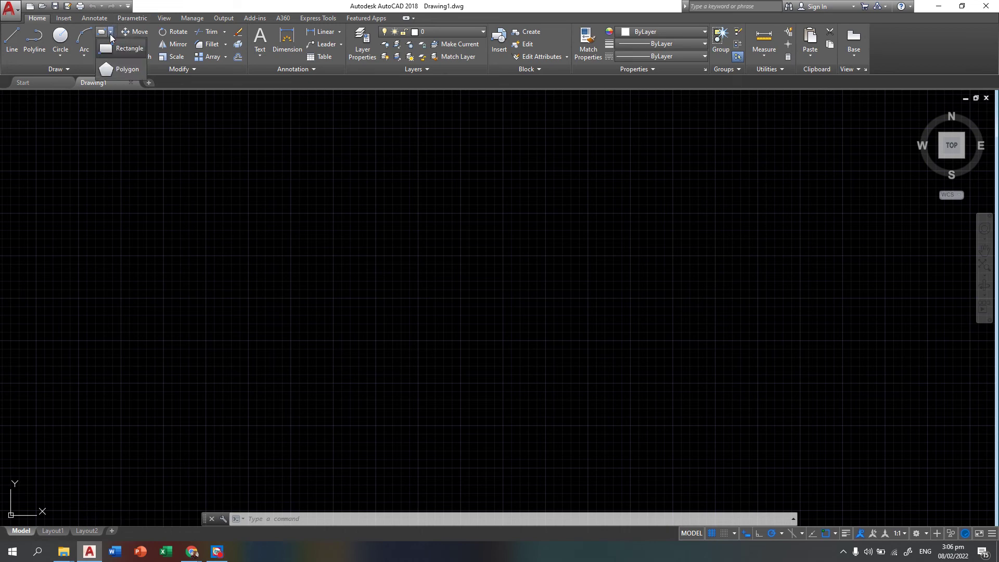
left_click(124, 50)
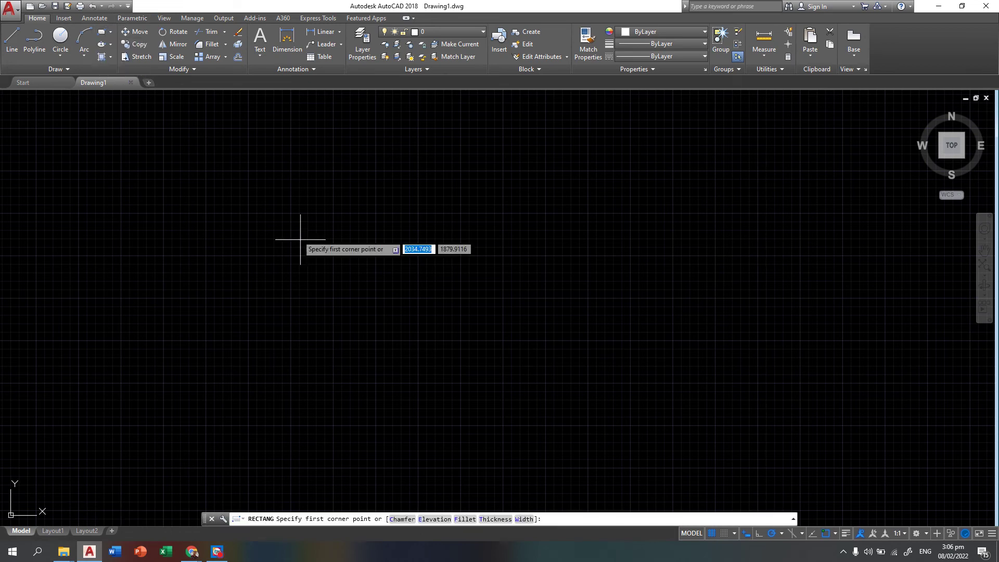
left_click(317, 335)
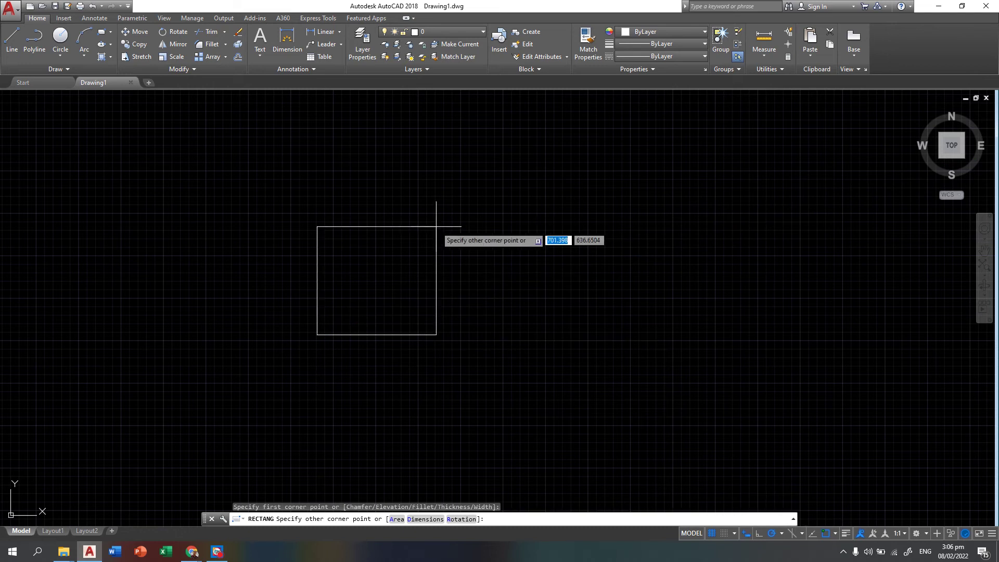
type("11.5")
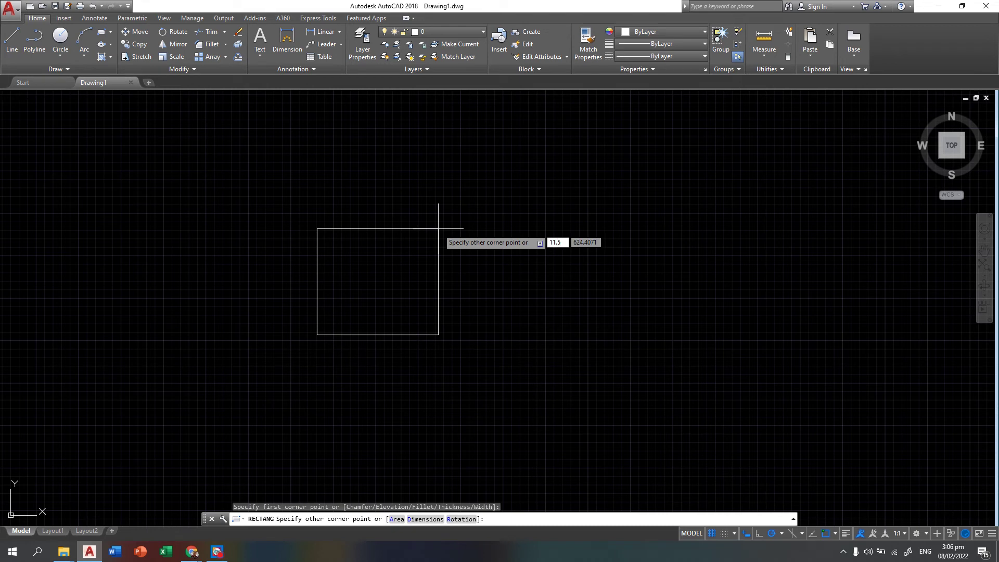
key("Tab")
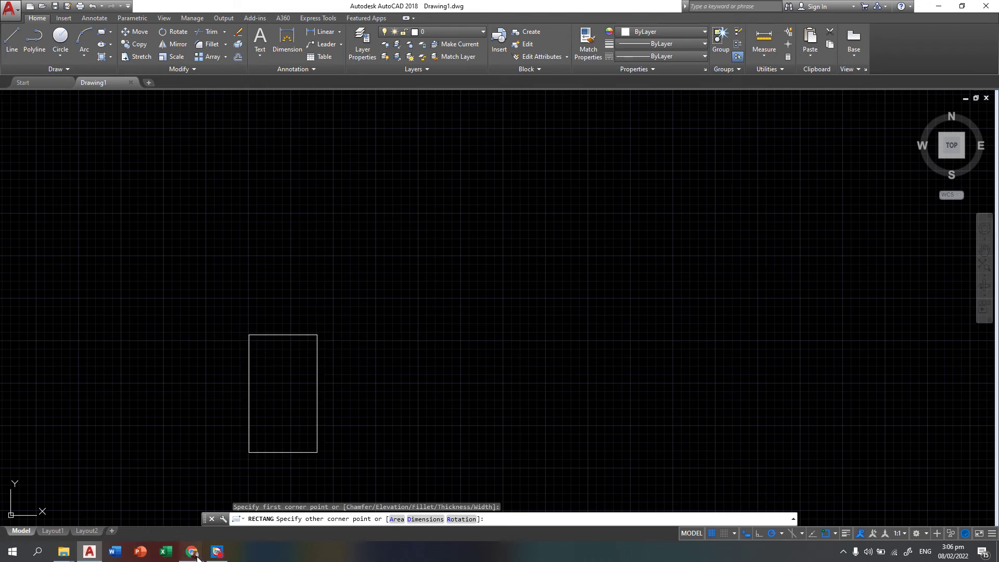
mouse_move(192, 551)
left_click(174, 519)
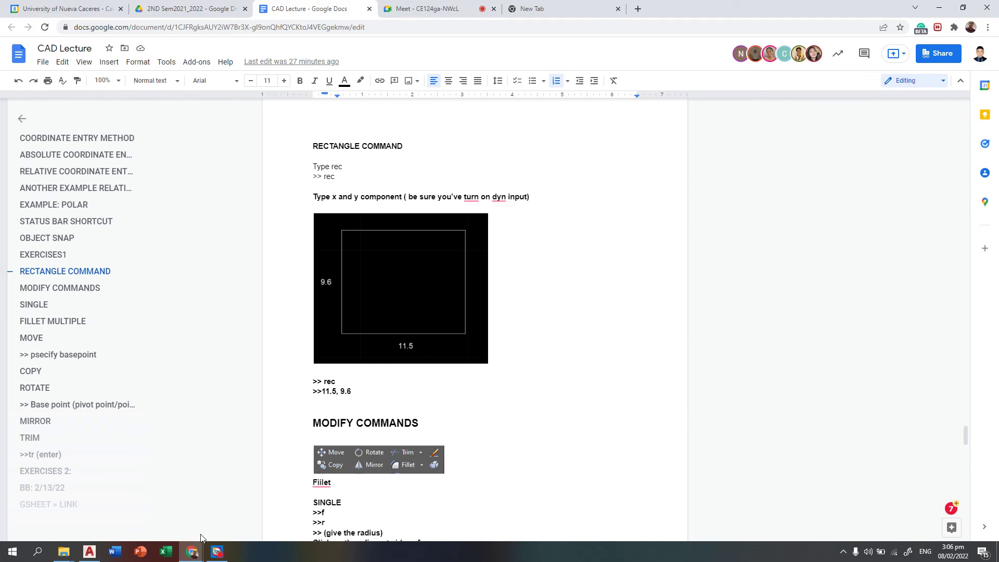
left_click(90, 551)
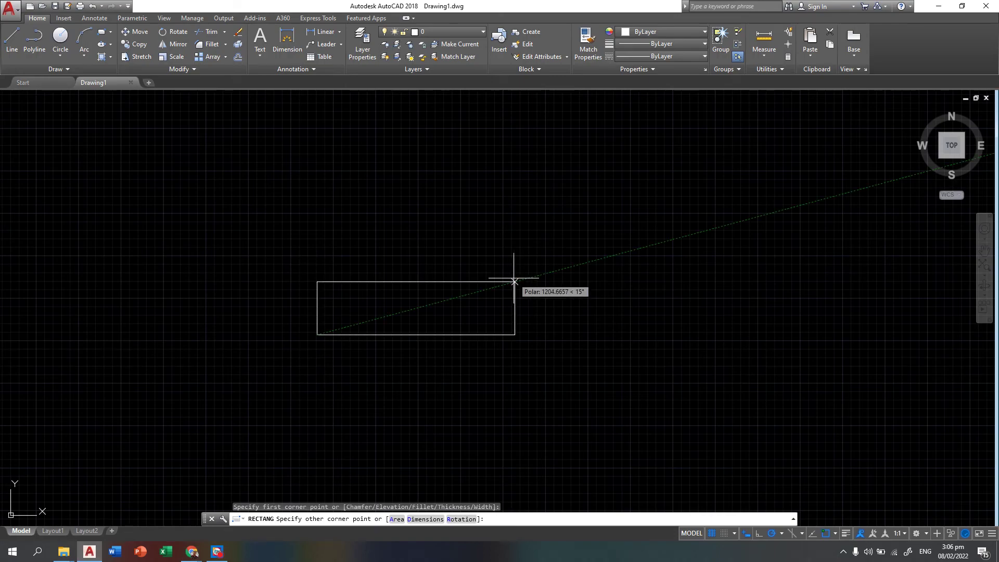
key("Escape")
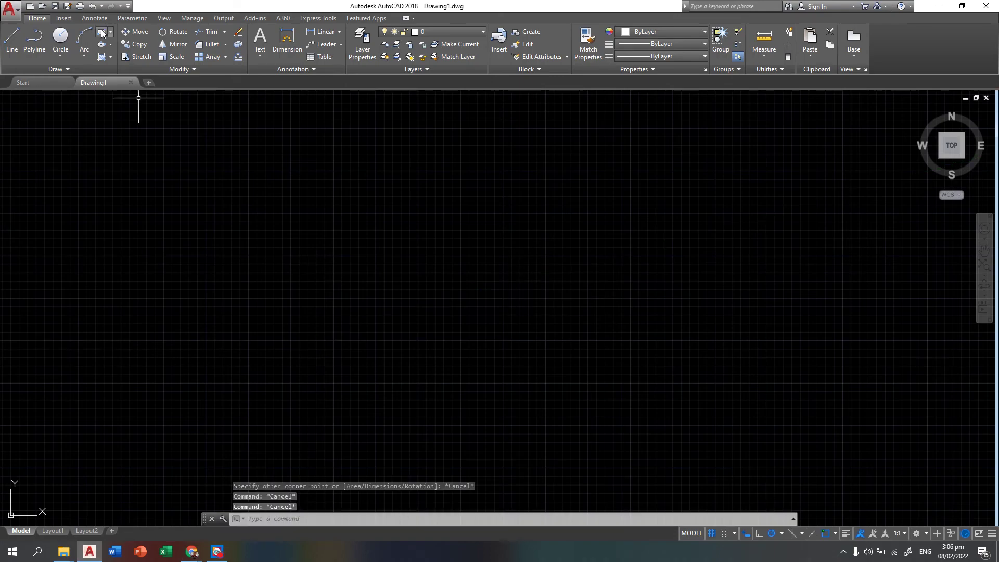
Draw a rectangle 11.5 units wide and 9.6 units high from a freely picked lower-left corner
key("Return")
left_click(304, 326)
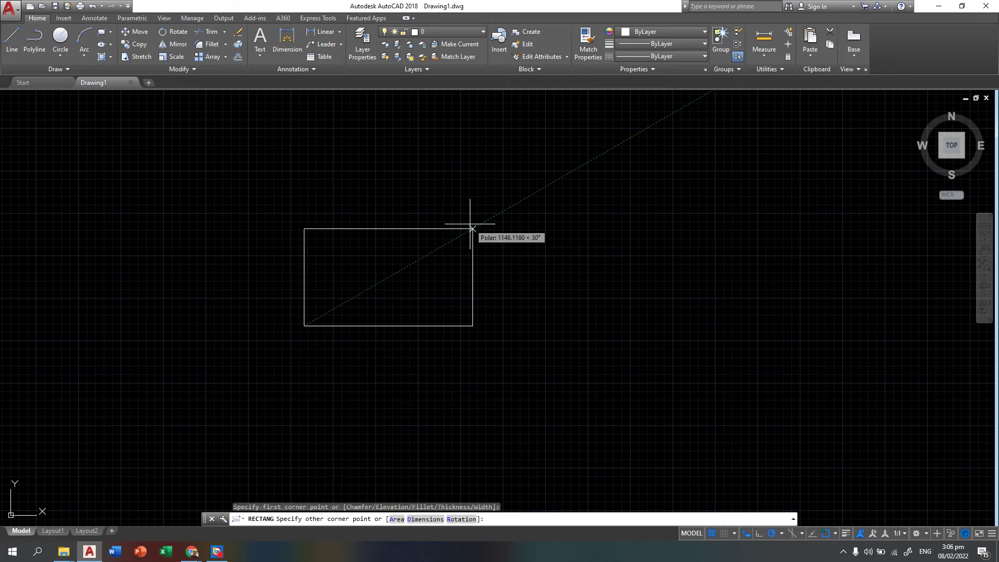
type("11")
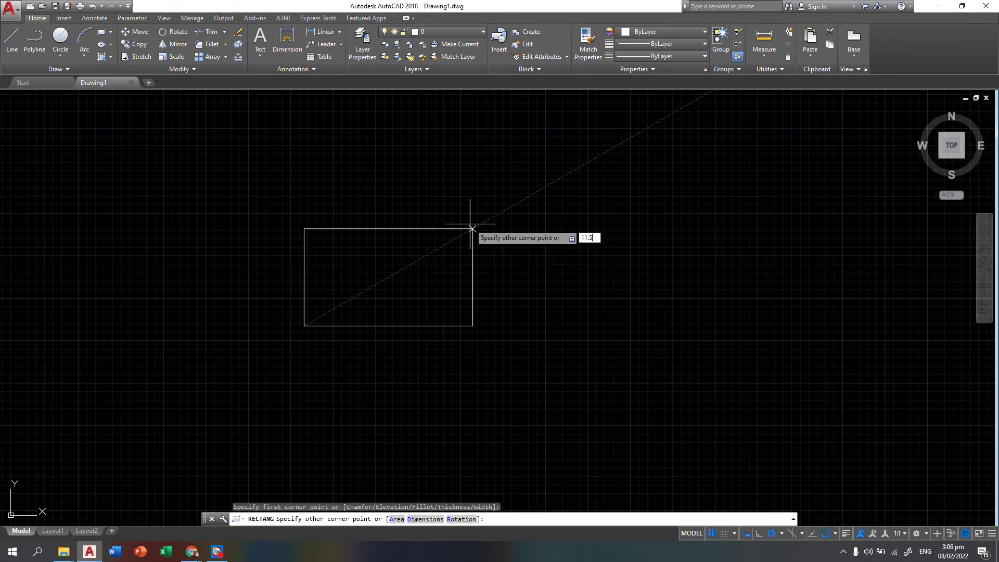
type(".5")
key("Tab")
type("9.6")
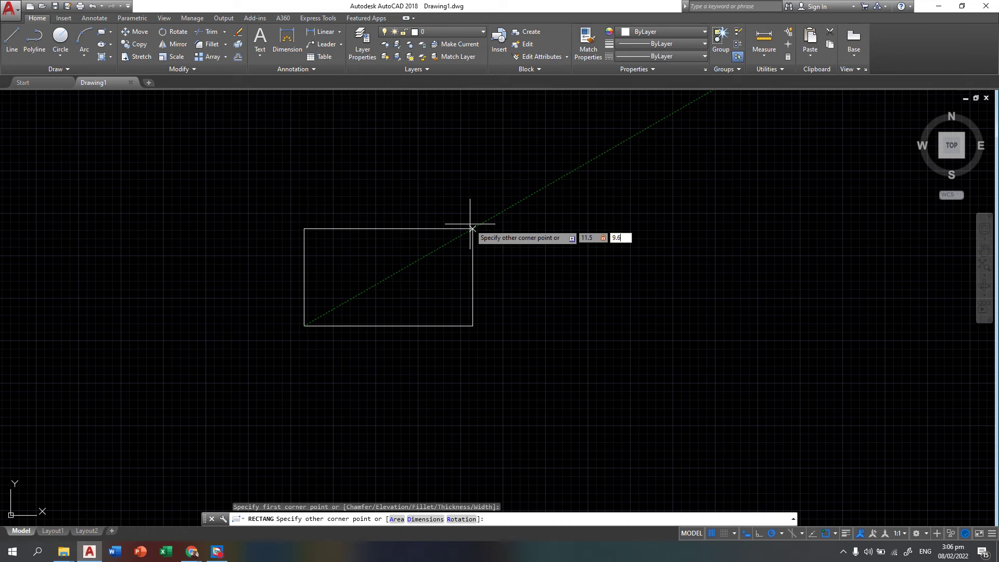
key("Return")
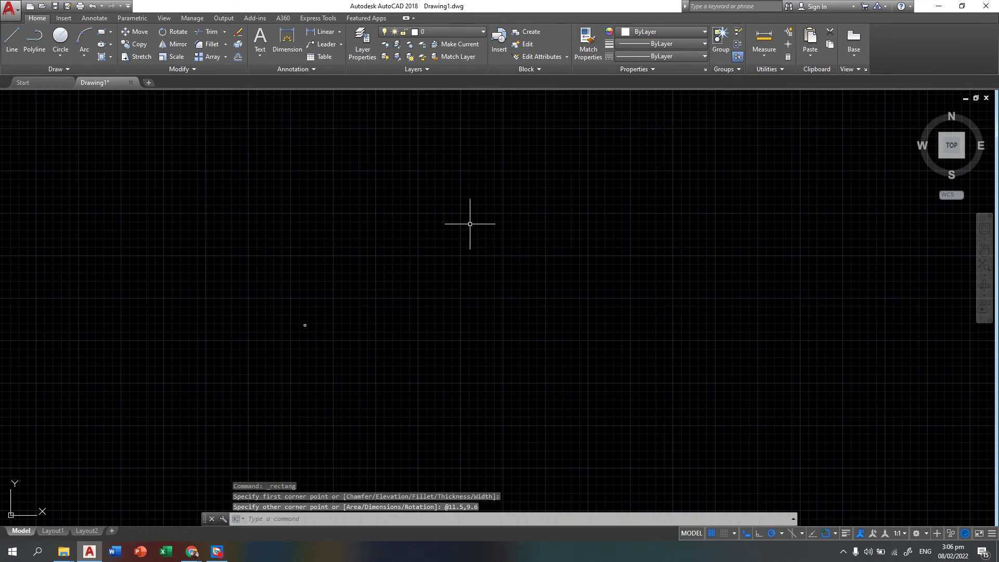
scroll(314, 322, "down", 2)
scroll(313, 323, "up", 10)
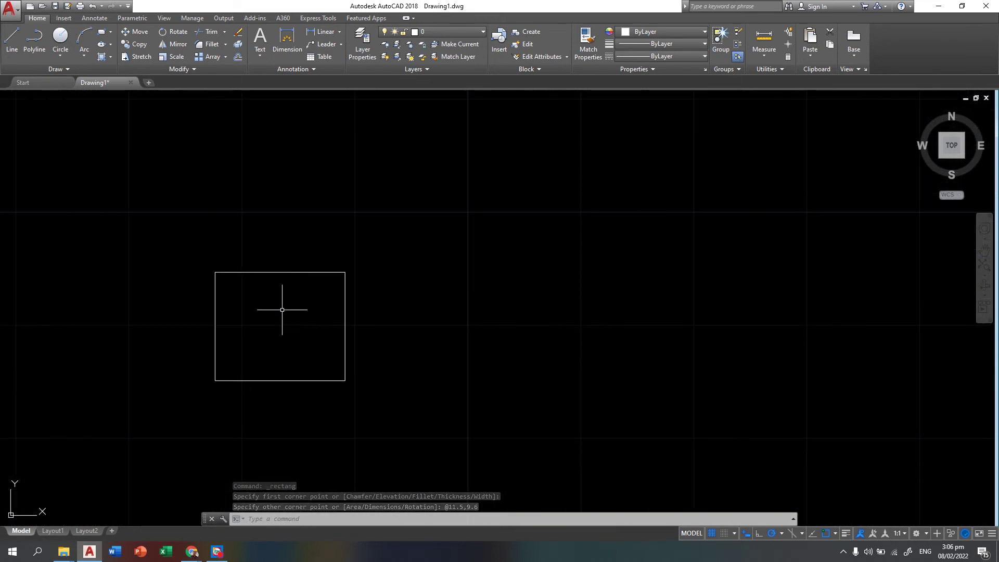
Draw a second rectangle of 11.5 by 9.6 units to the right of the first one
middle_click_drag(283, 310, 312, 251)
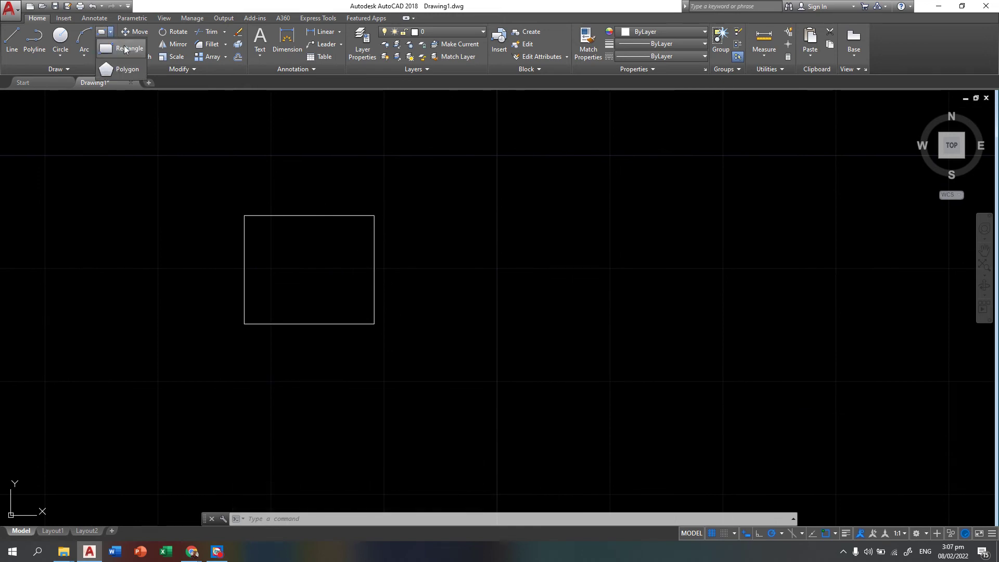
left_click(101, 32)
middle_click_drag(473, 226, 404, 237)
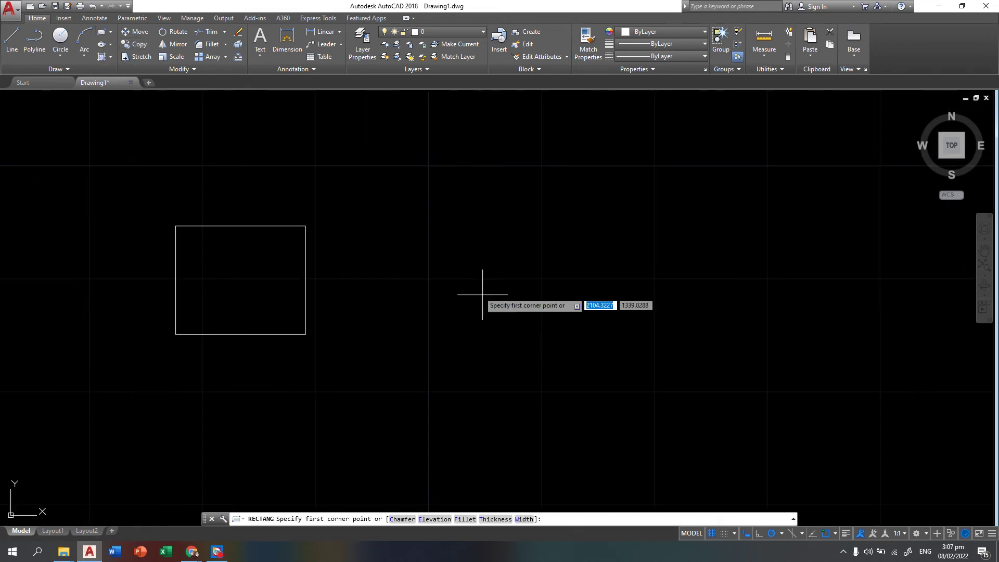
left_click(450, 325)
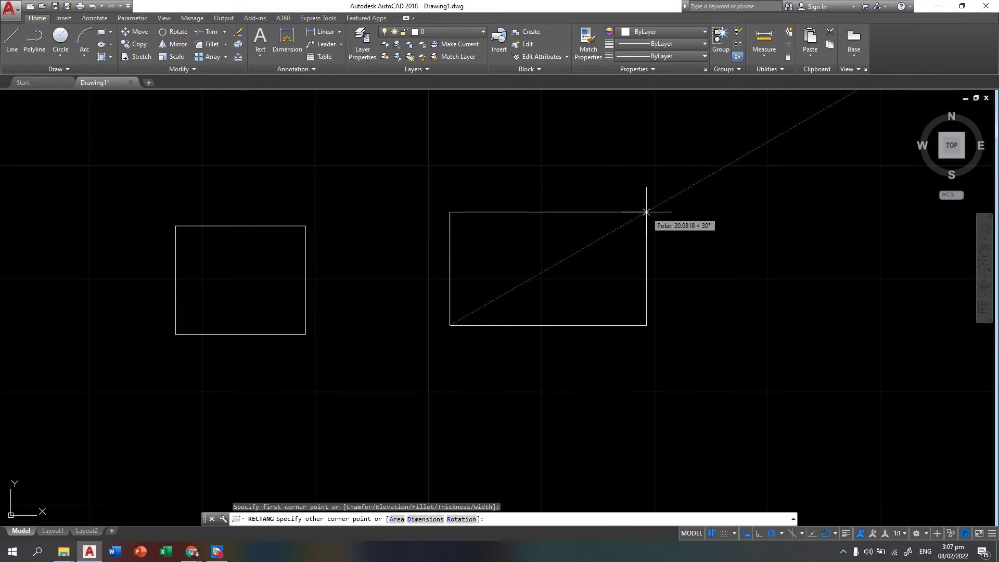
type("11")
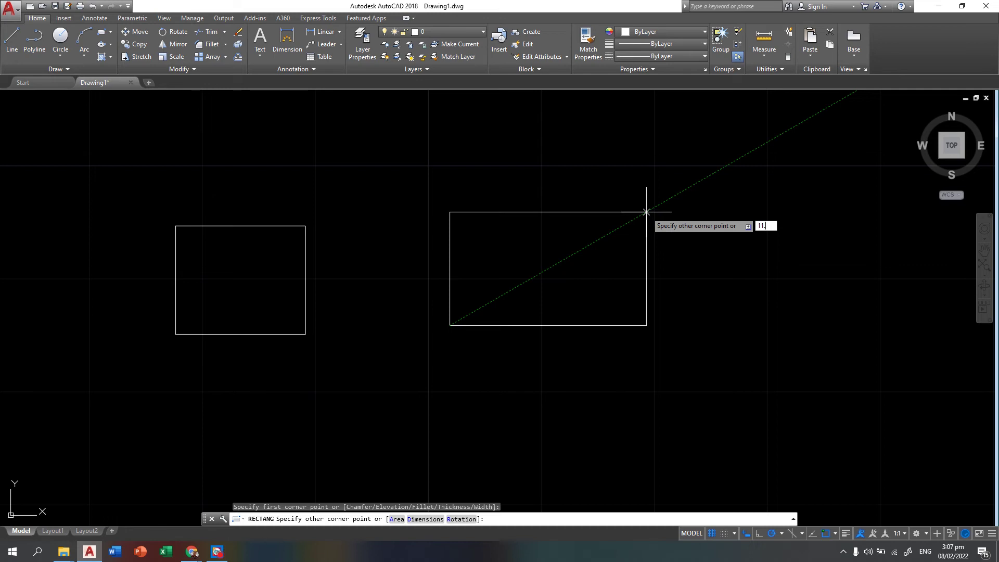
type(".5")
key("Tab")
type("9.")
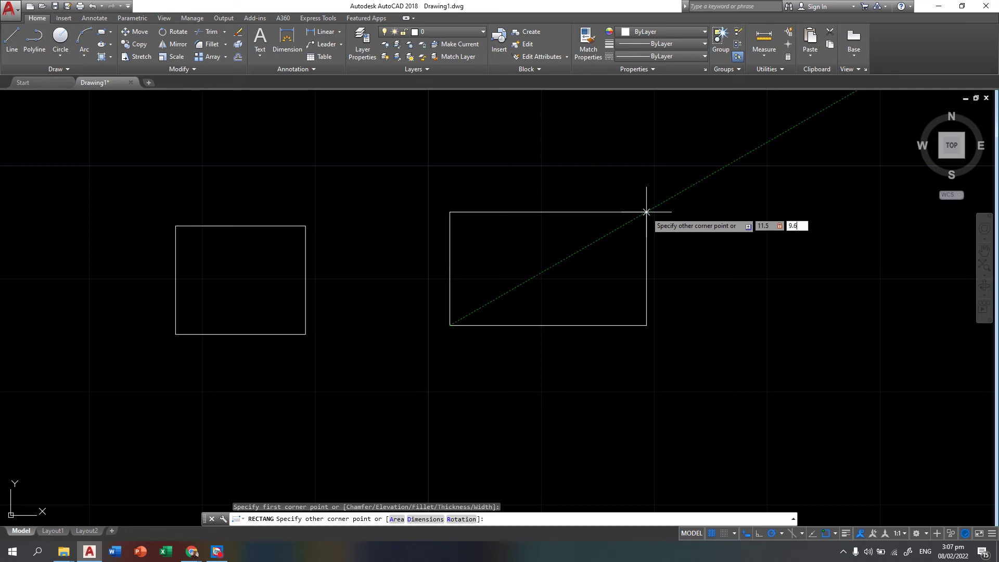
type("6")
key("Return")
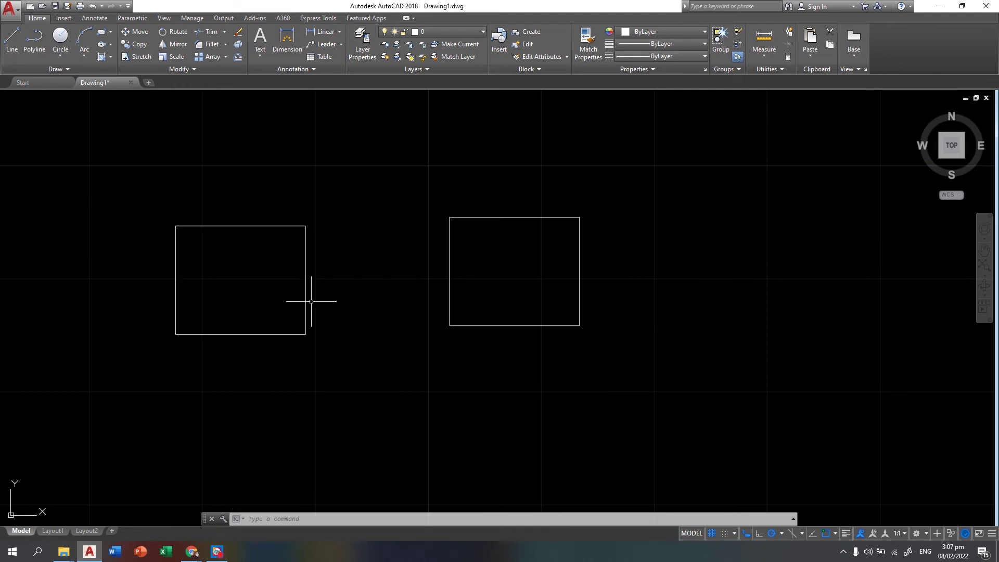
Fillet the lower-right corner of the left rectangle with a radius of 1
mouse_move(199, 111)
middle_mouse_down()
mouse_move(225, 102)
mouse_move(310, 155)
middle_mouse_up()
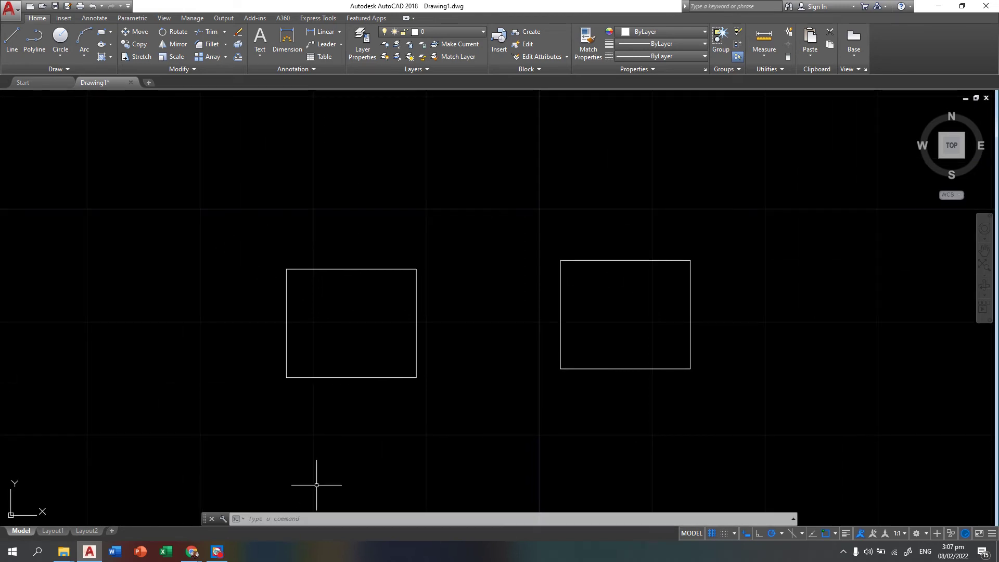
left_click(273, 518)
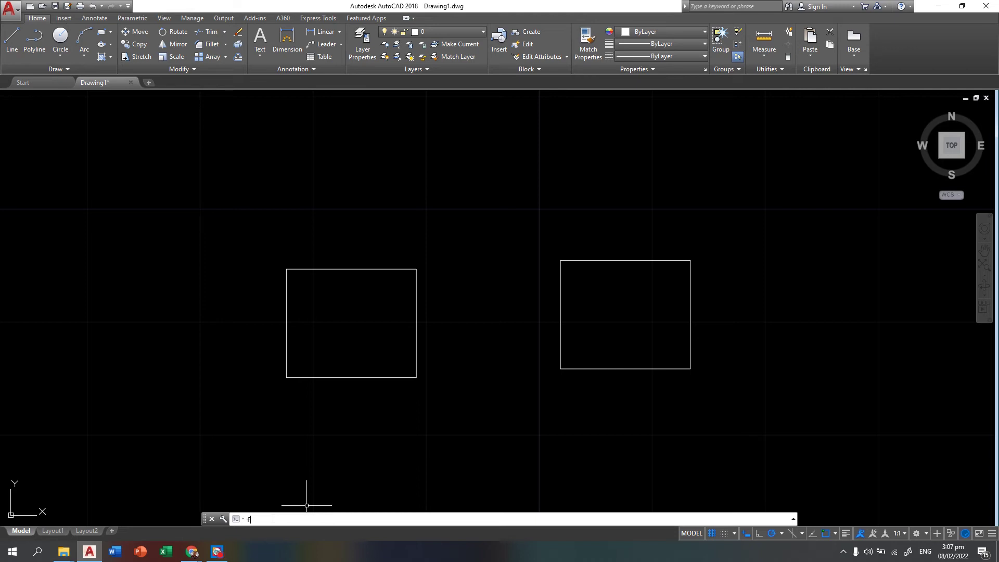
type("f")
key("Return")
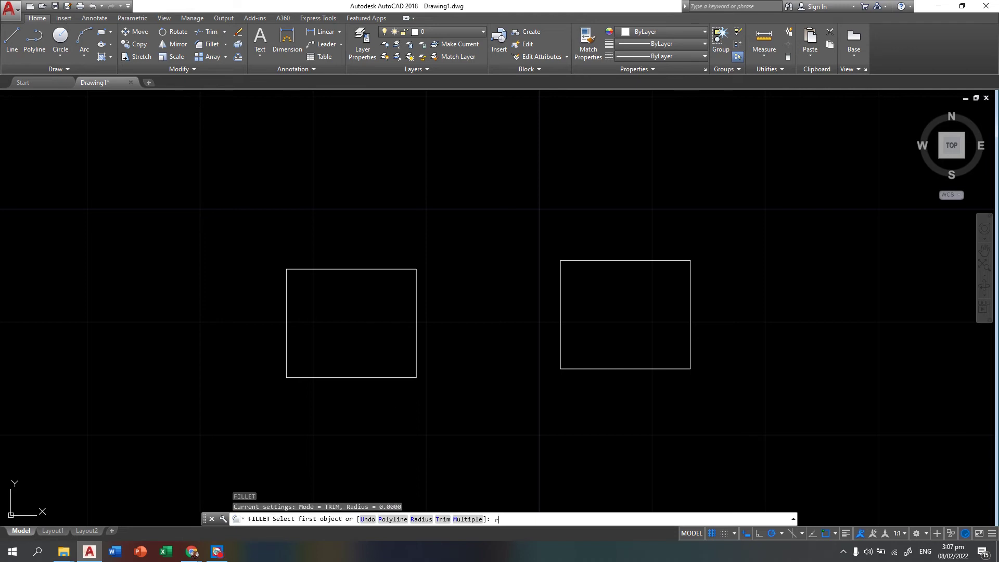
type("r")
key("Return")
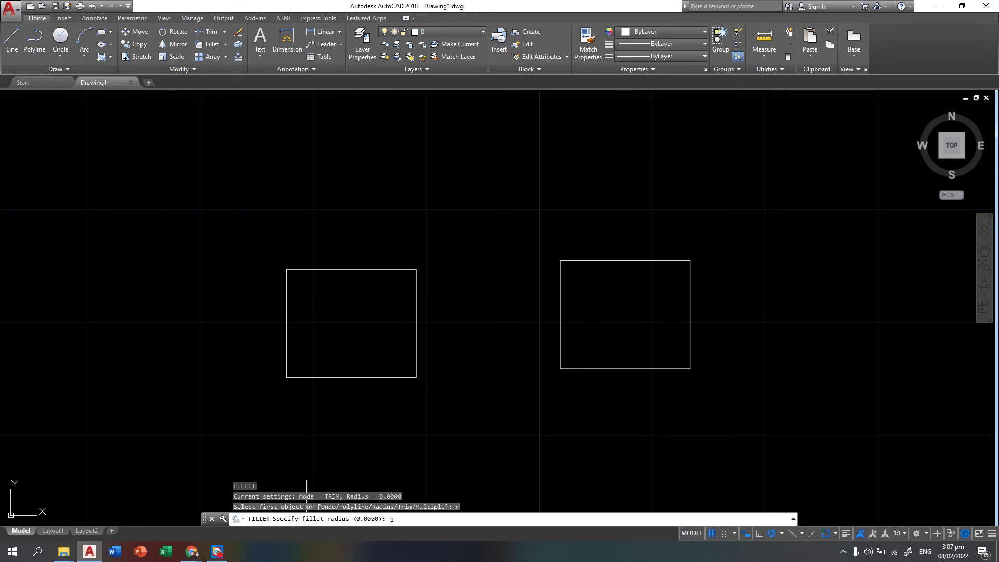
key("Return")
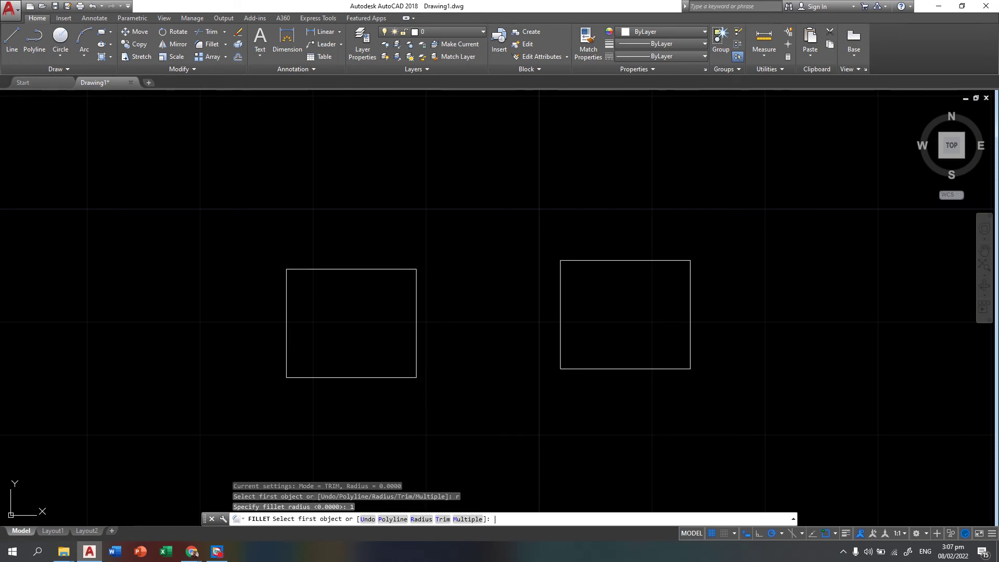
left_click(416, 362)
left_click(409, 377)
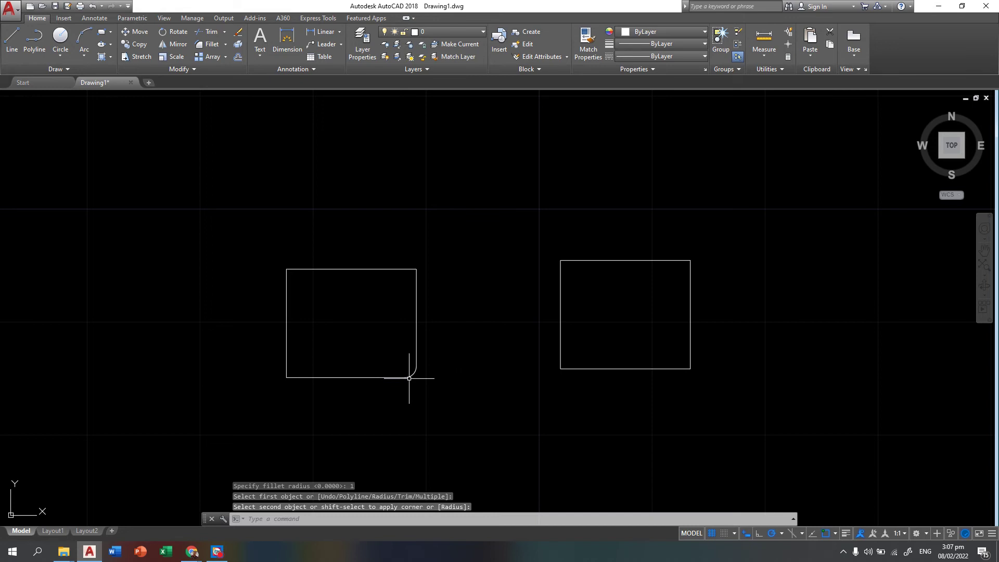
Fillet the lower-left corner of the left rectangle with a radius of 2
scroll(411, 385, "up", 4)
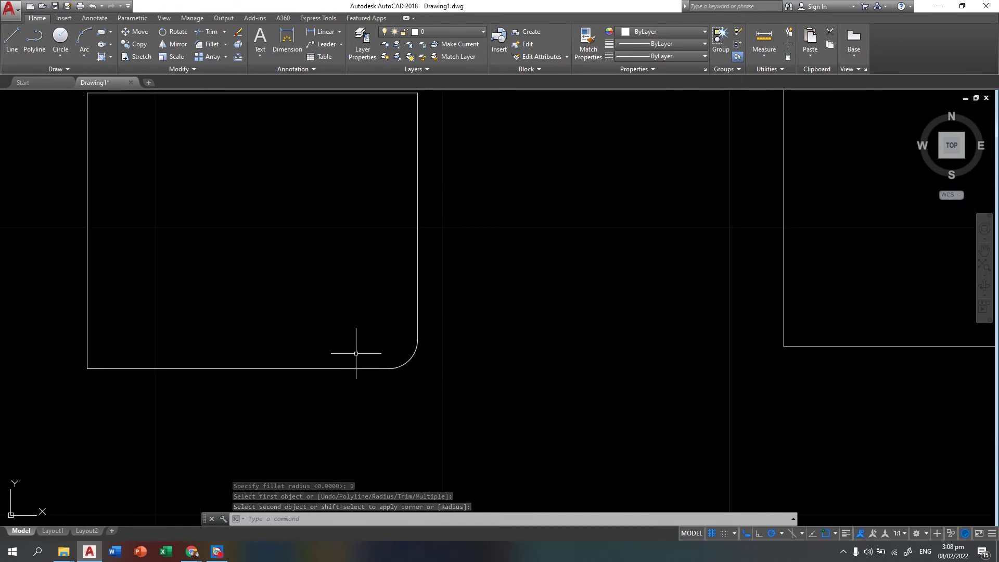
scroll(263, 286, "down", 2)
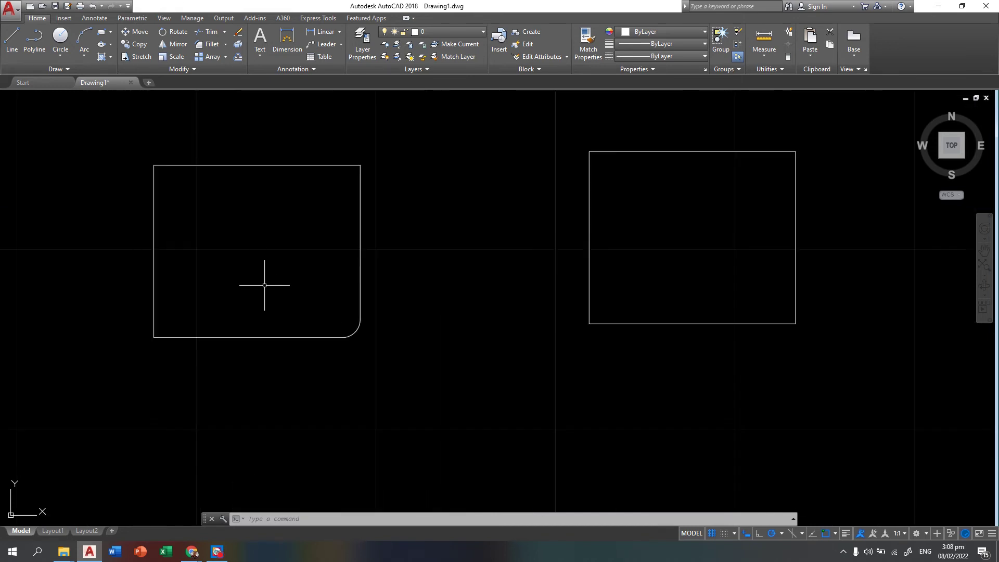
middle_click_drag(263, 283, 398, 305)
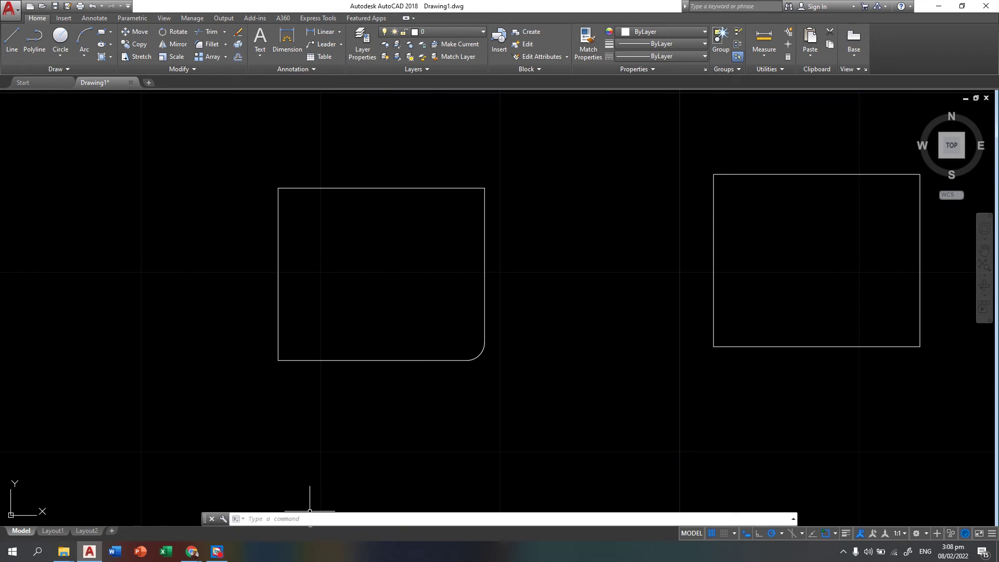
type("f")
key("Return")
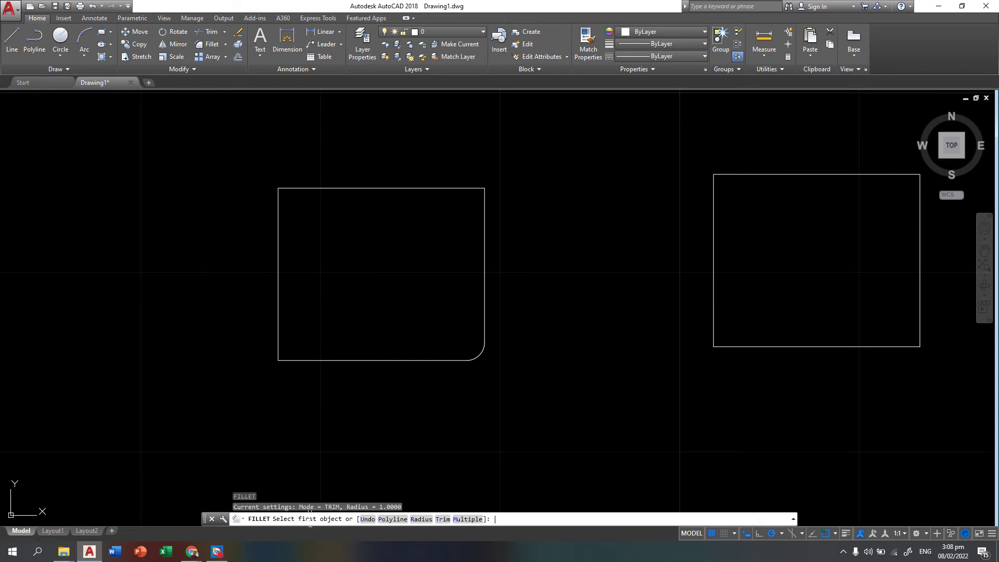
type("r")
key("Return")
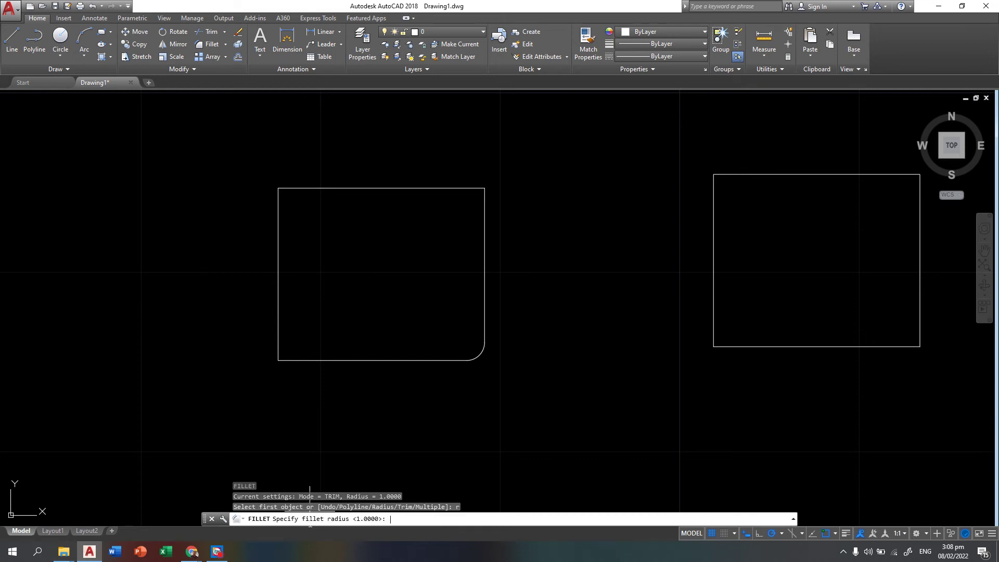
type("2")
key("Return")
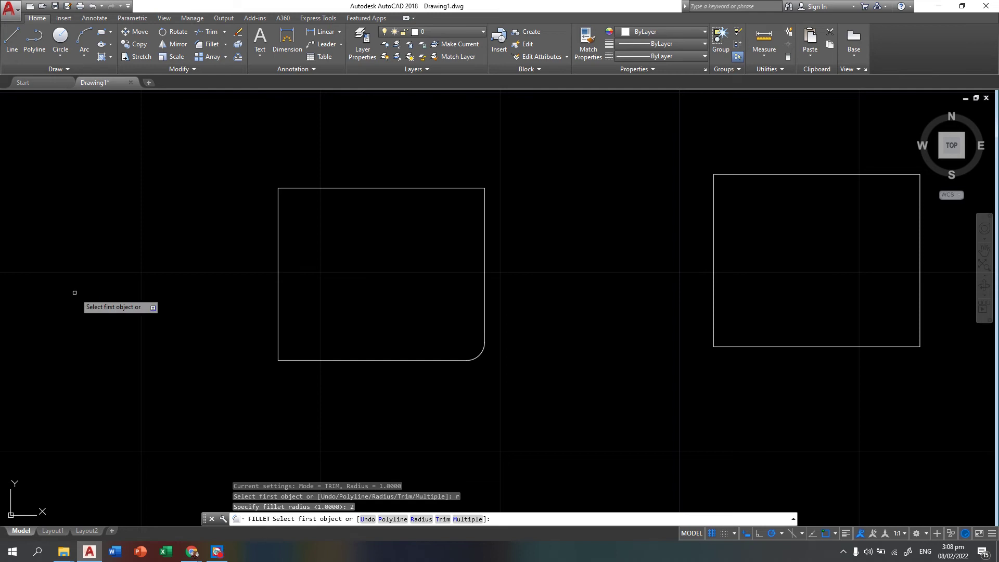
left_click(297, 360)
left_click(280, 344)
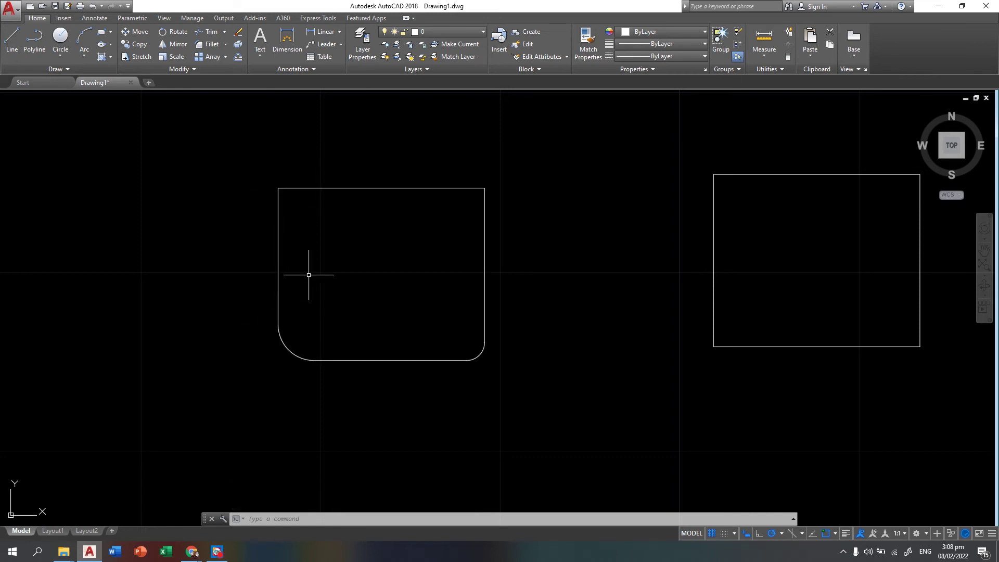
Fillet the upper-left corner of the left rectangle with a radius of 3
type("f")
key("Return")
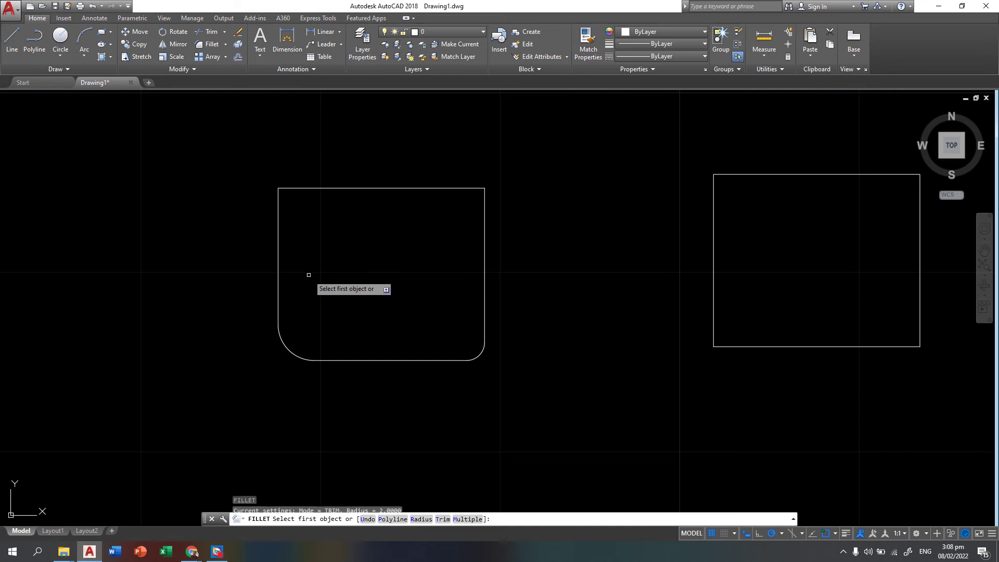
type("r")
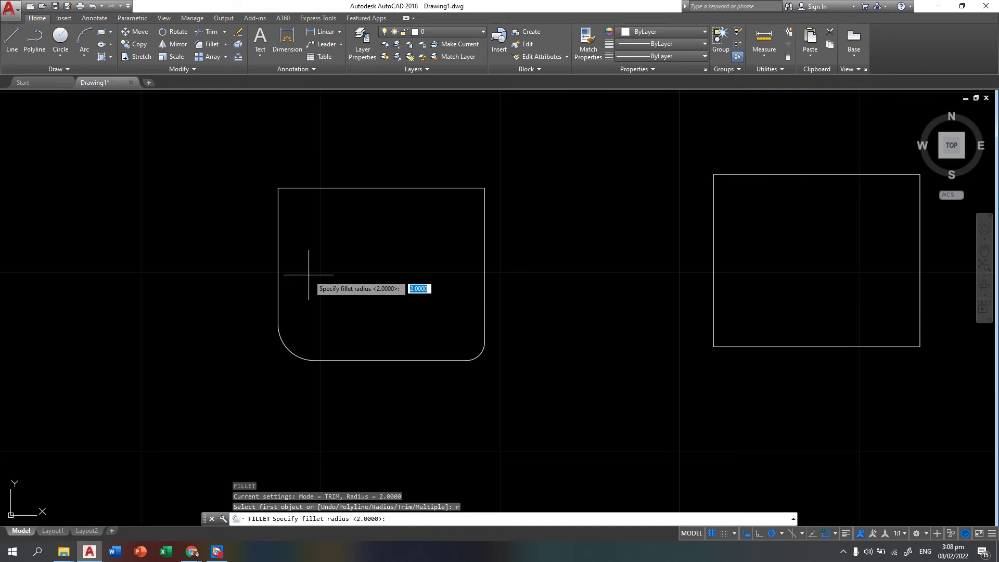
key("Return")
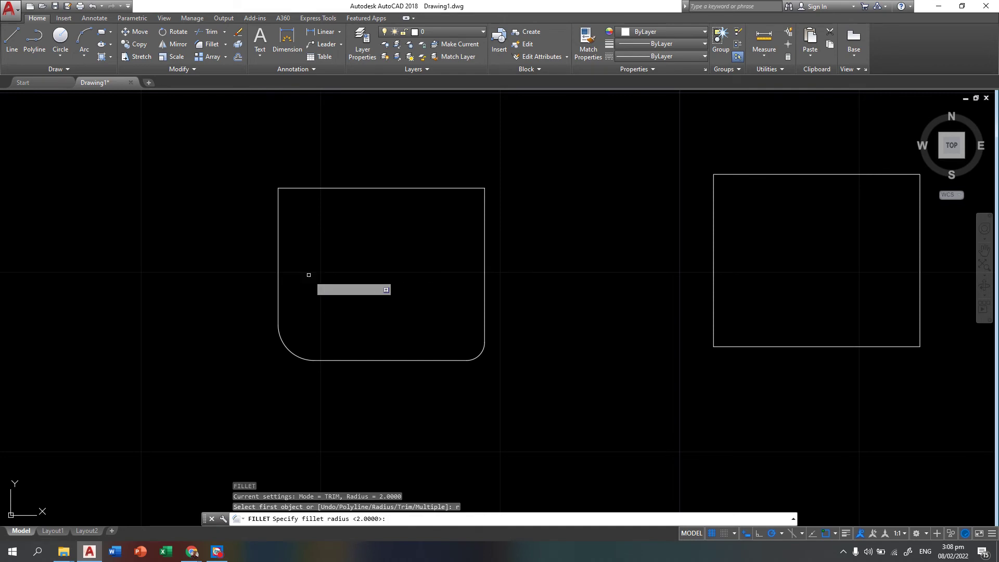
left_click(304, 187)
left_click(279, 216)
middle_click_drag(431, 281, 363, 297)
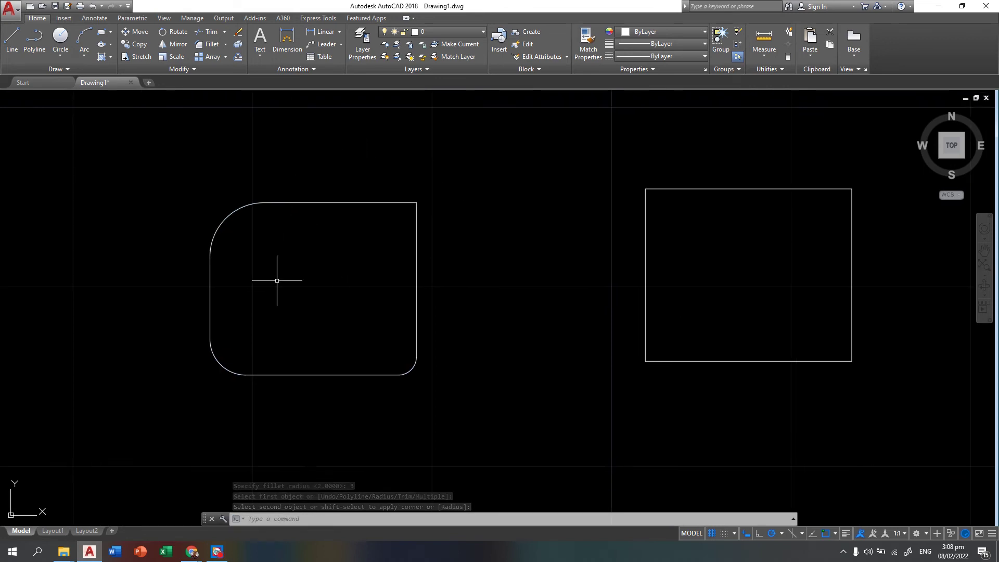
Fillet the upper-right corner of the left rectangle with a radius of 4 and leave the command
key("Return")
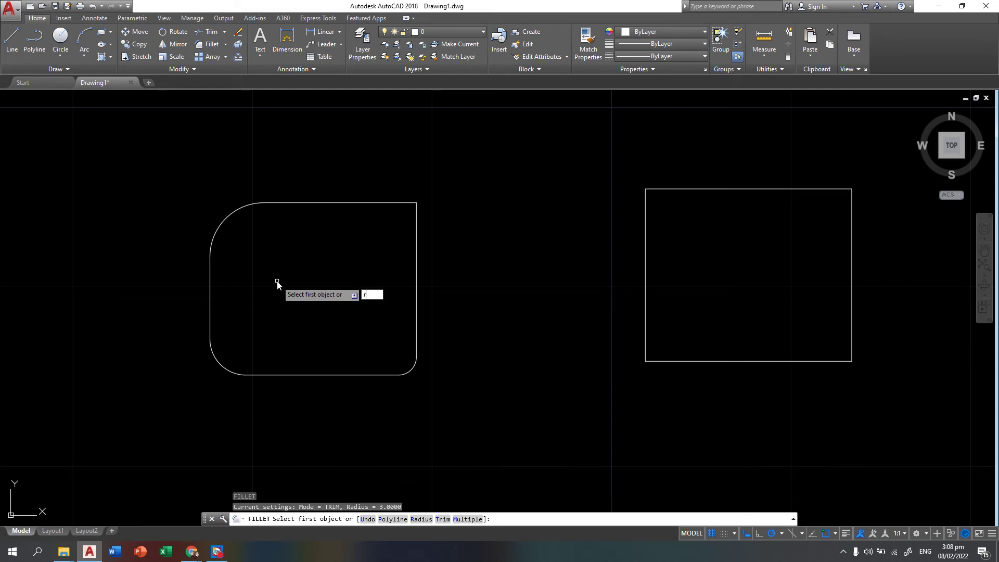
type("r")
key("Return")
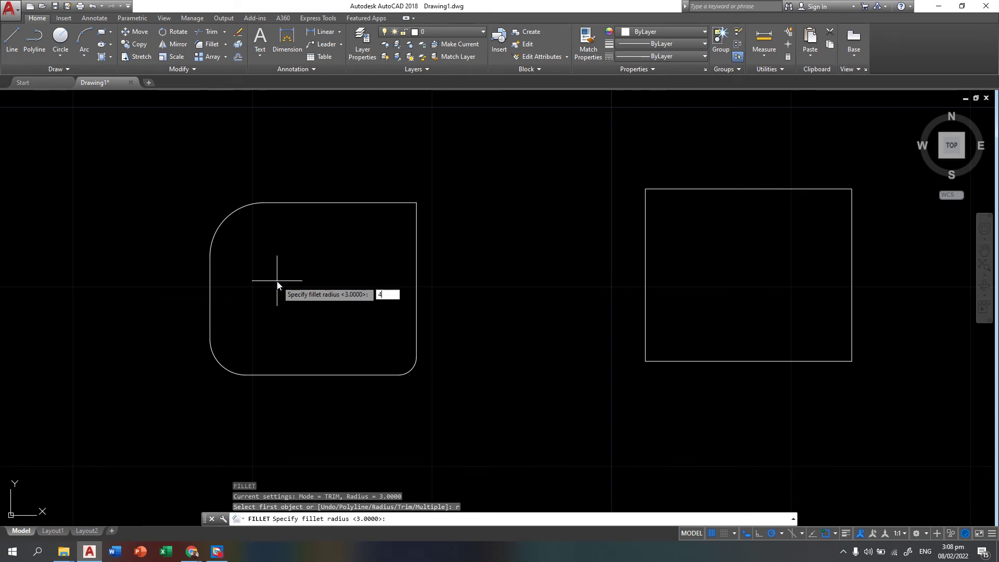
key("Return")
left_click(395, 202)
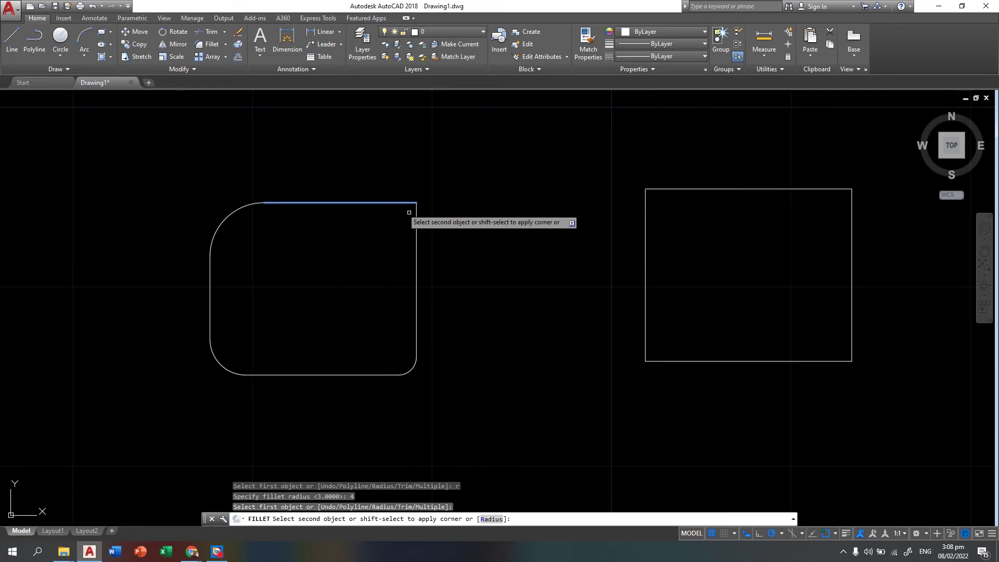
left_click(416, 229)
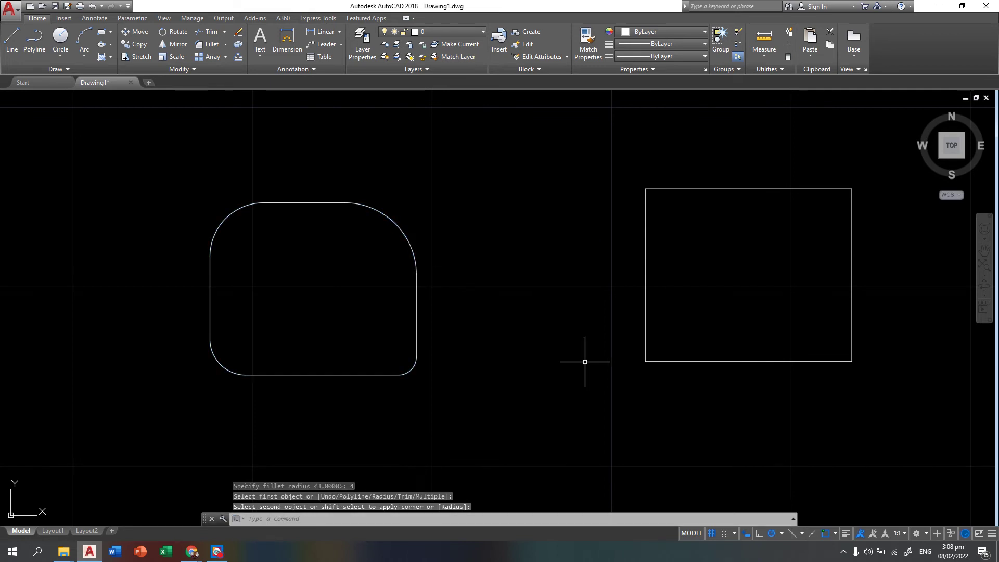
key("Escape")
key("Escape")
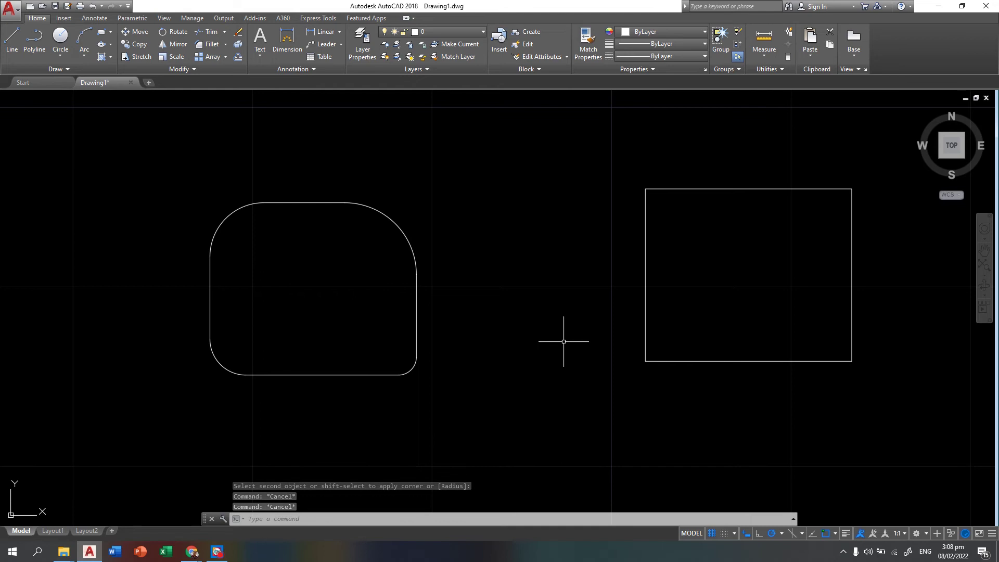
Fillet the two lower corners of the right rectangle with a radius of 2.5, using Fillet's Multiple option
middle_click_drag(546, 341, 341, 345)
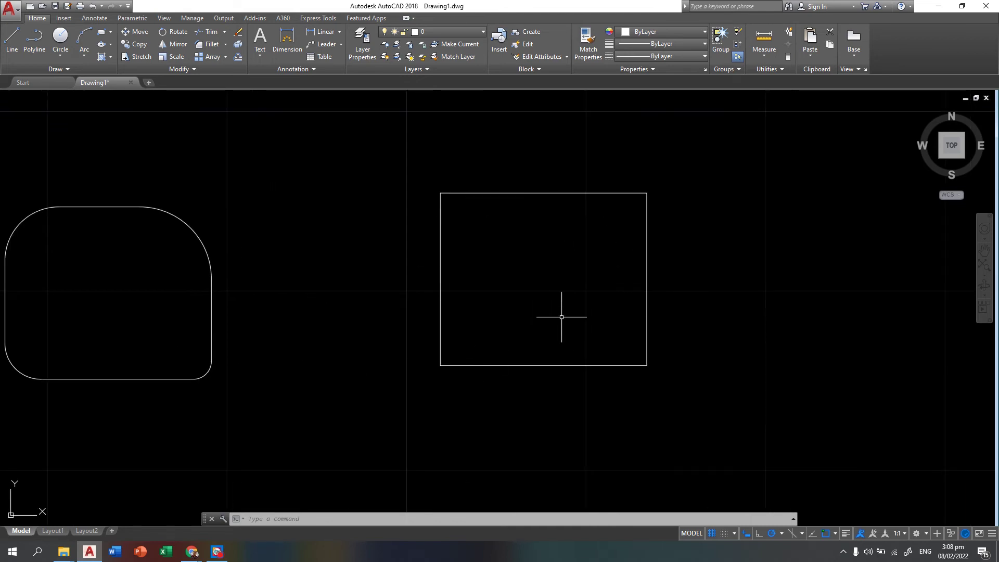
middle_click_drag(561, 317, 496, 325)
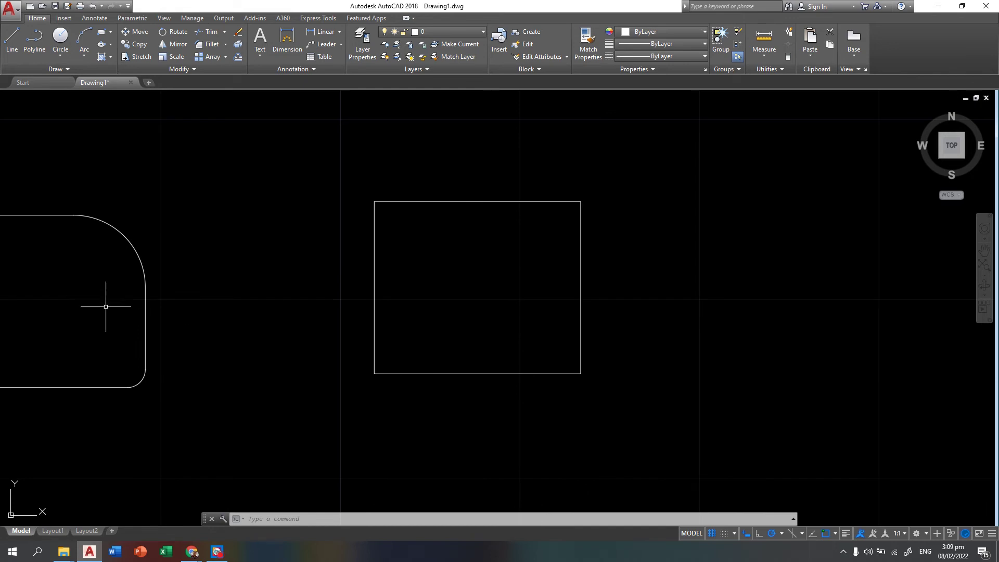
middle_click_drag(118, 316, 178, 310)
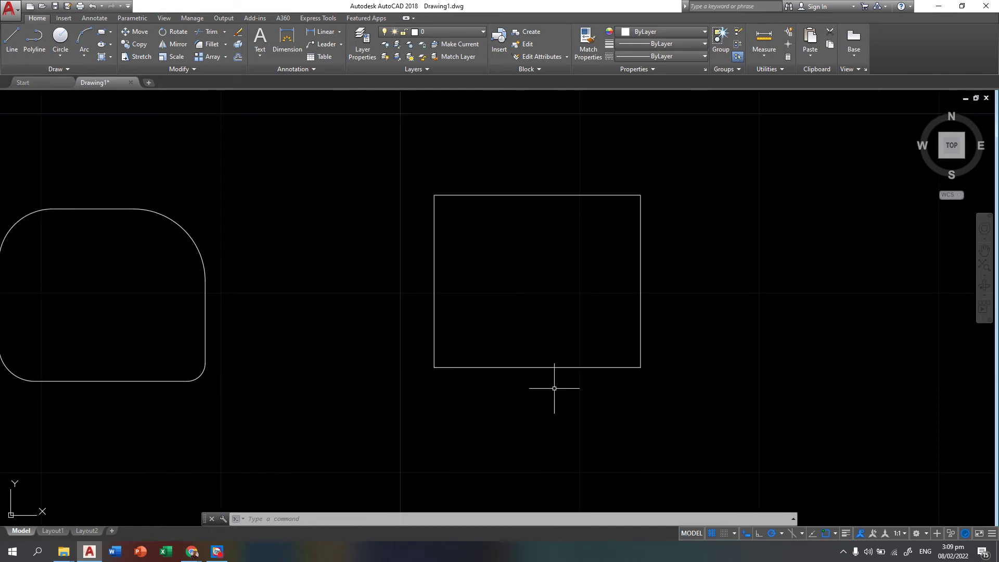
mouse_move(550, 390)
middle_mouse_down()
mouse_move(474, 399)
mouse_move(483, 396)
middle_mouse_up()
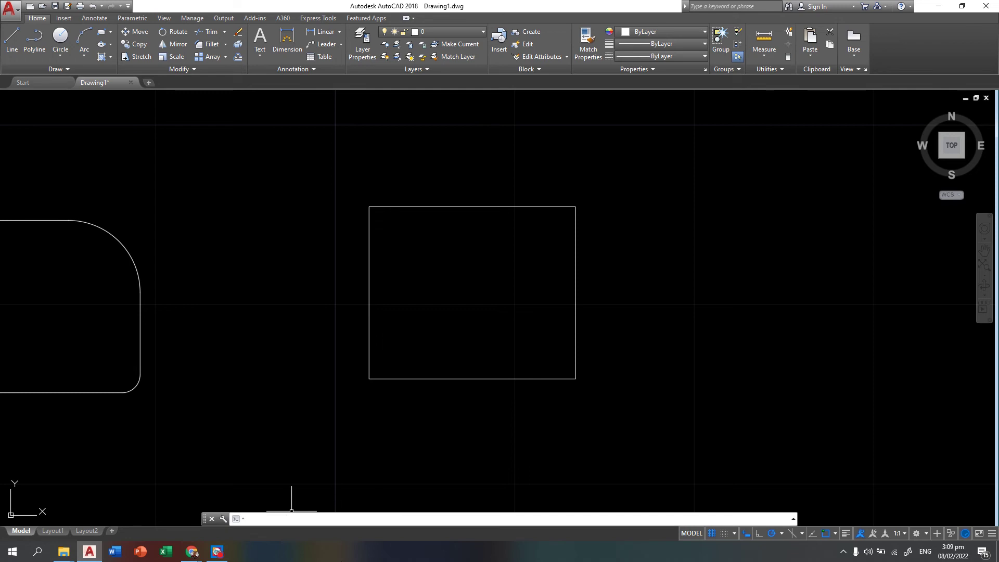
type("f")
key("Return")
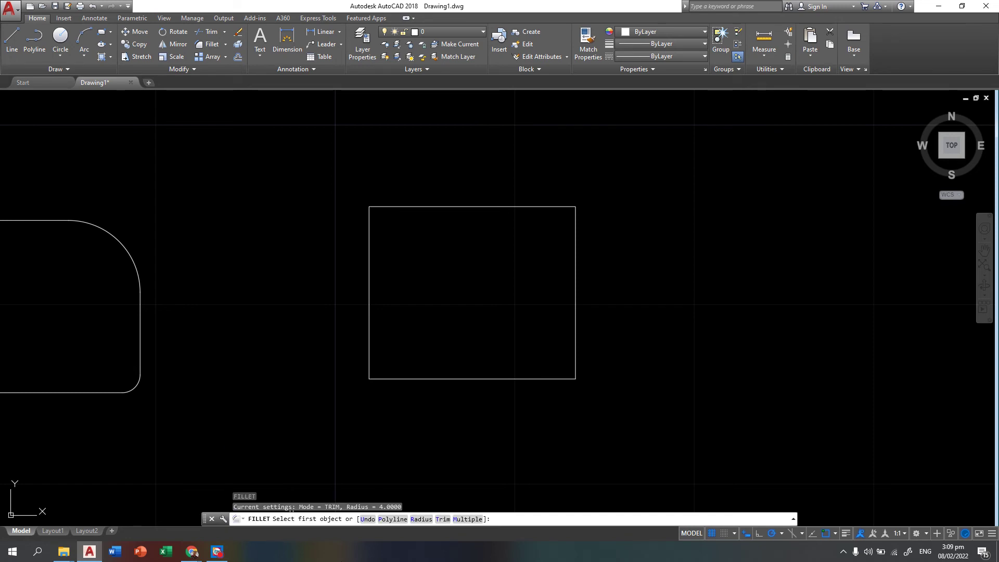
type("m")
key("Return")
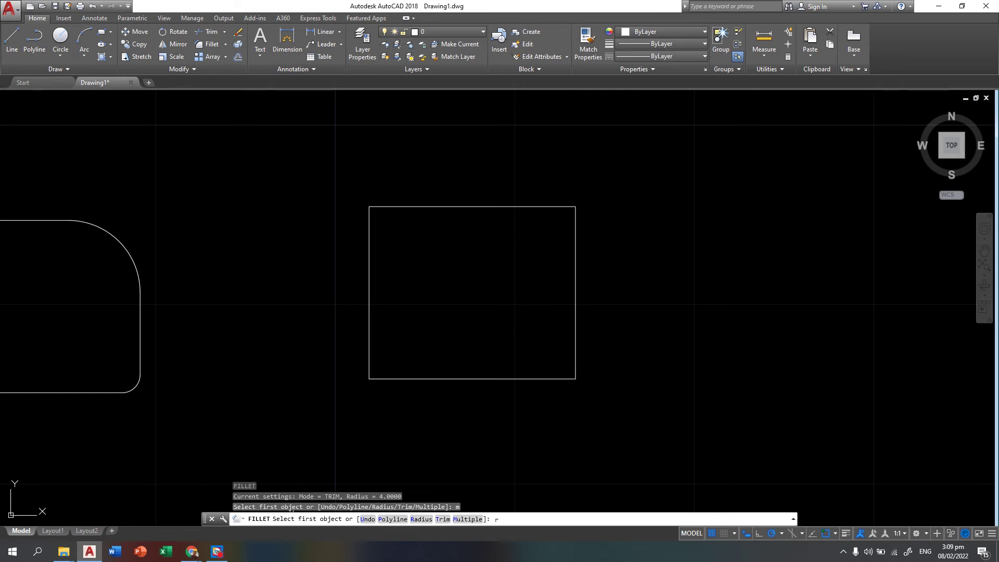
key("Return")
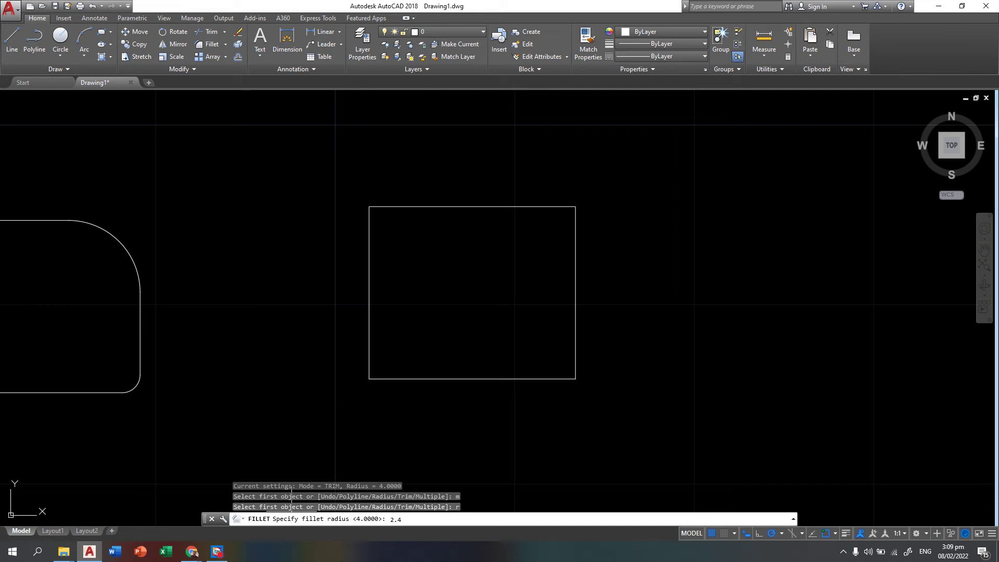
key("Return")
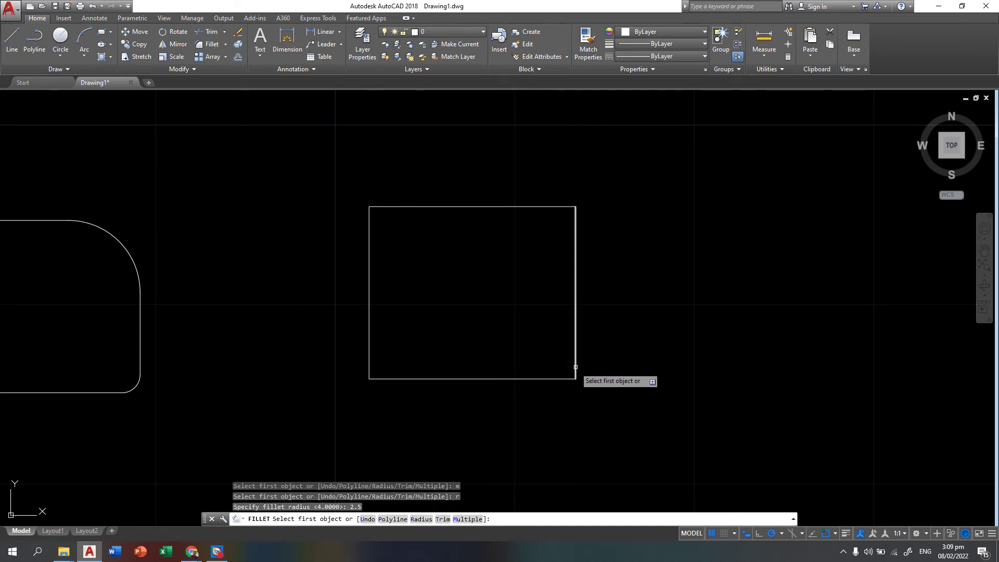
left_click(575, 367)
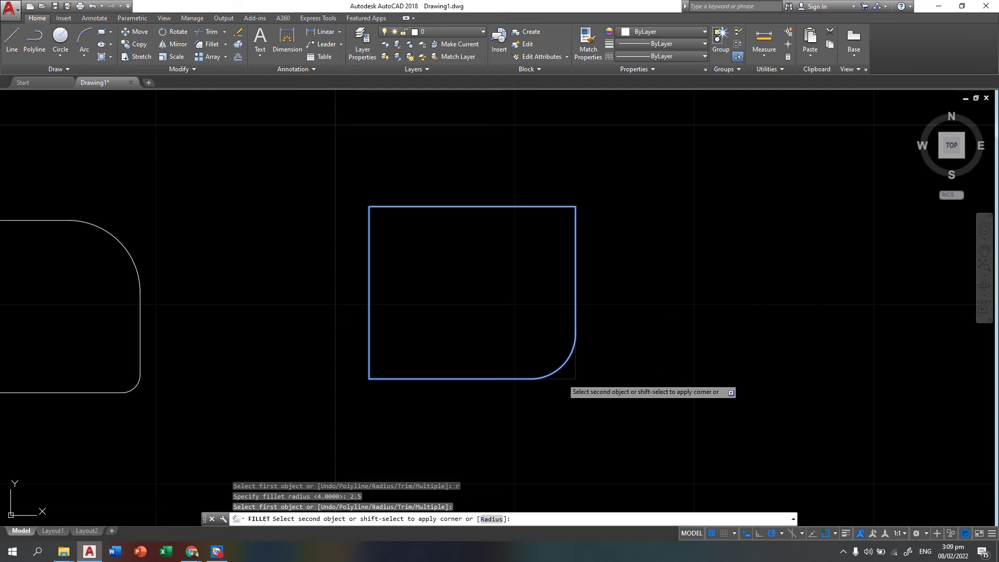
left_click(562, 379)
left_click(397, 379)
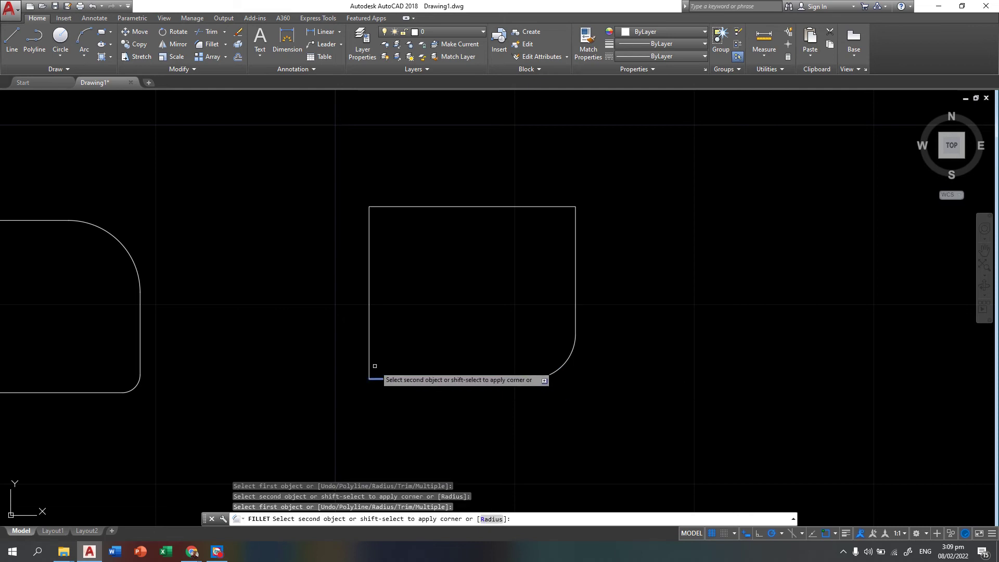
left_click(369, 364)
Fillet the right rectangle's two upper corners with the same 2.5 radius and end the Fillet command
left_click(374, 207)
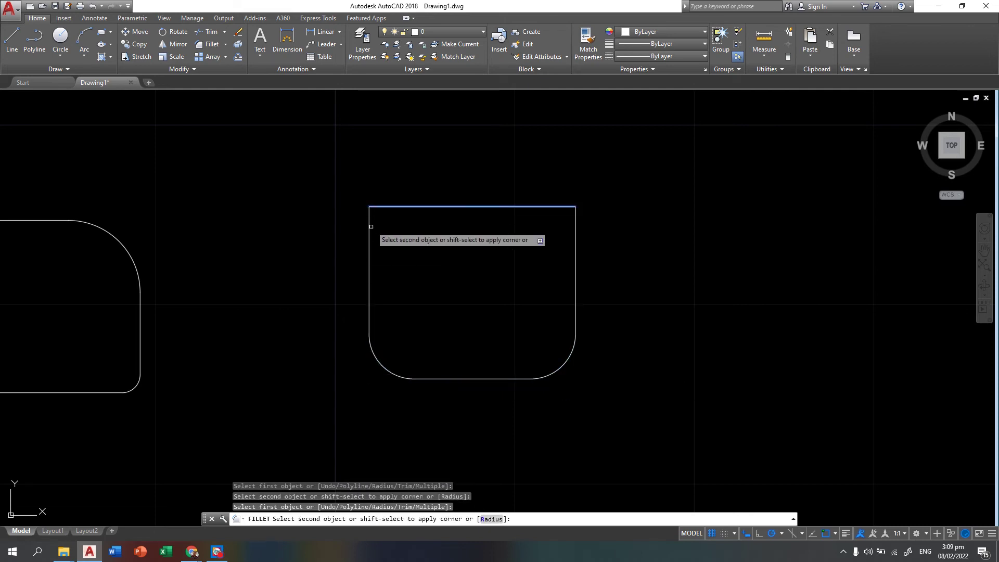
left_click(370, 231)
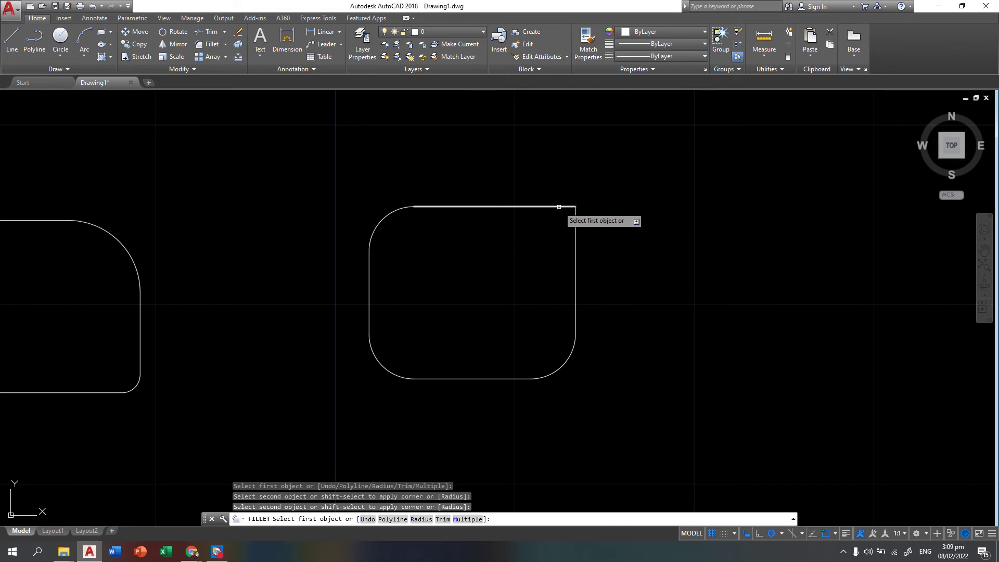
left_click(559, 207)
left_click(576, 227)
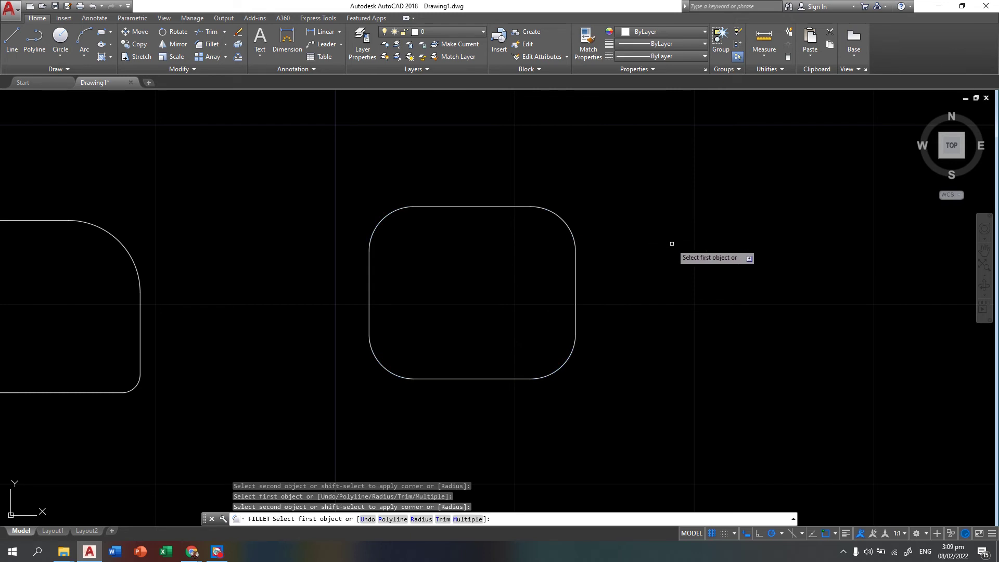
key("Escape")
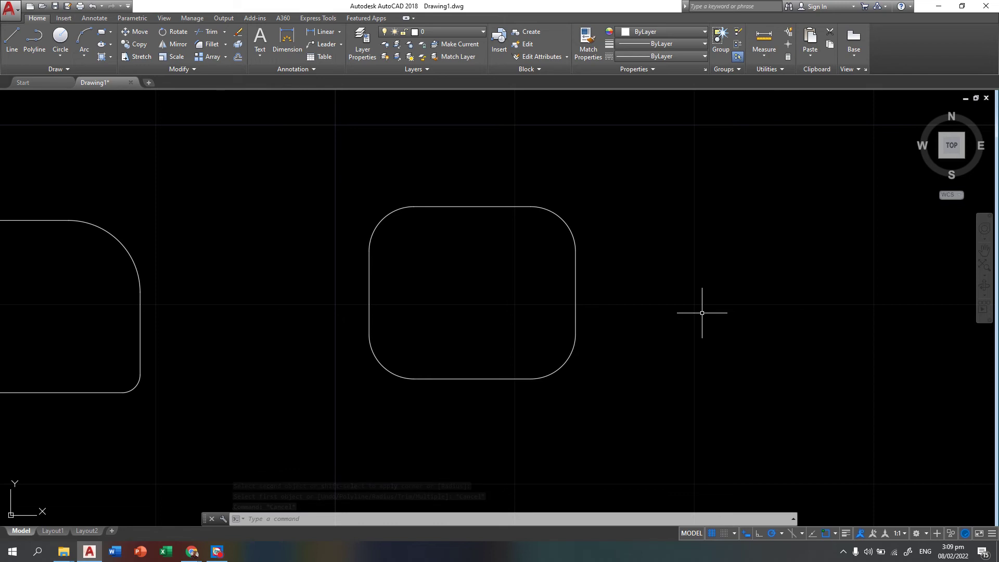
Draw a circle of radius 1 centred on the upper-left corner arc's centre in the right rounded rectangle
scroll(470, 312, "down", 2)
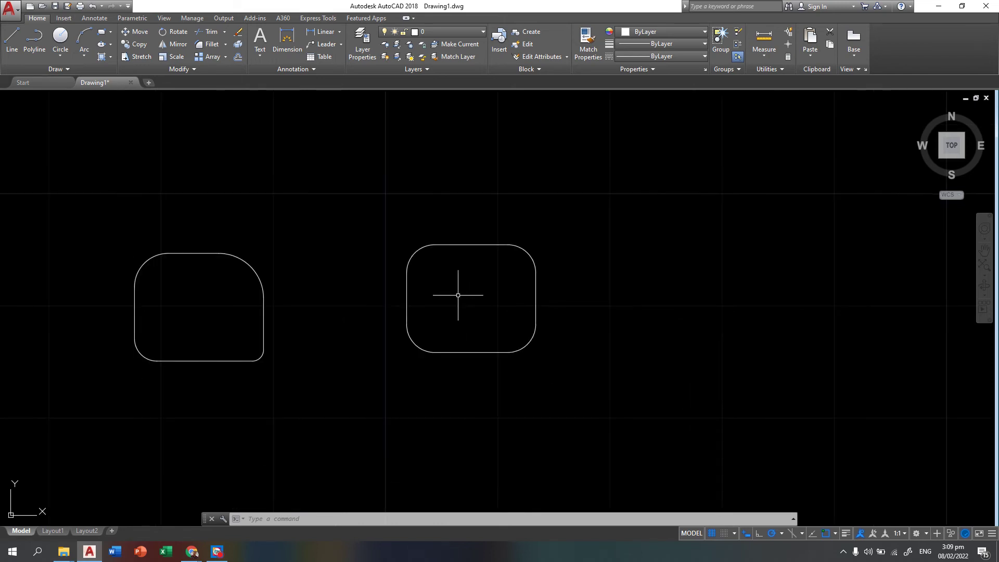
scroll(519, 282, "up", 2)
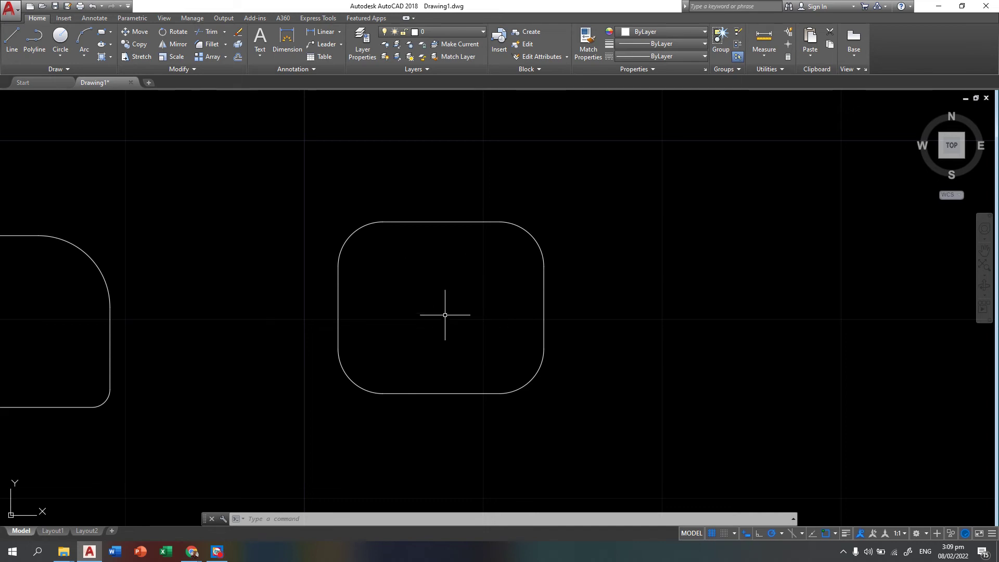
scroll(359, 267, "up", 2)
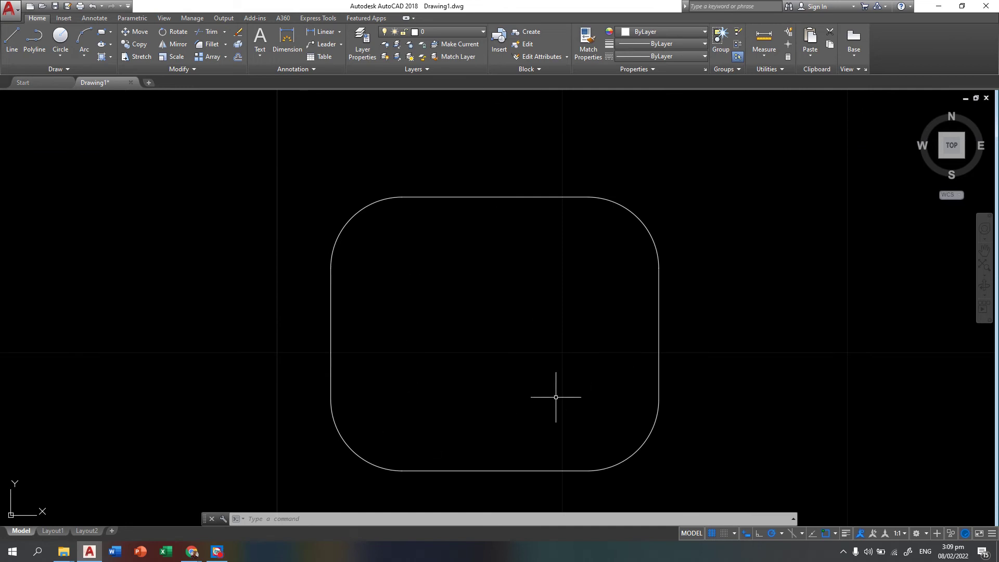
left_click(62, 57)
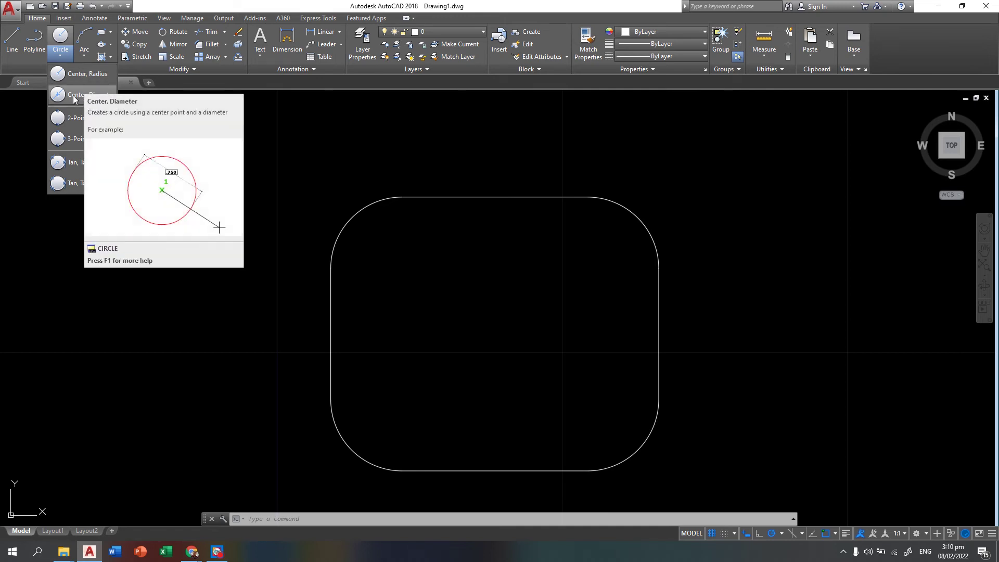
left_click(74, 73)
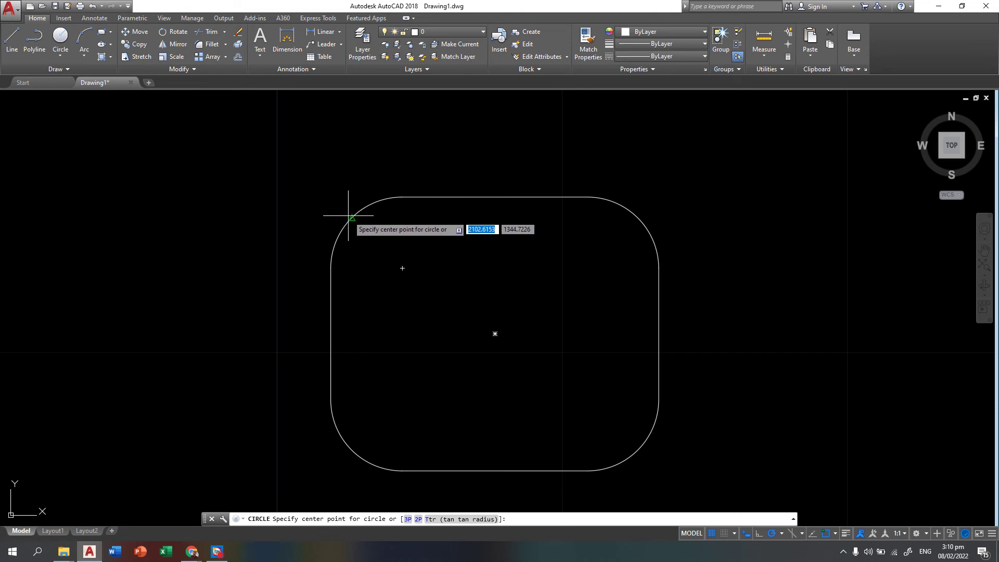
left_click(402, 268)
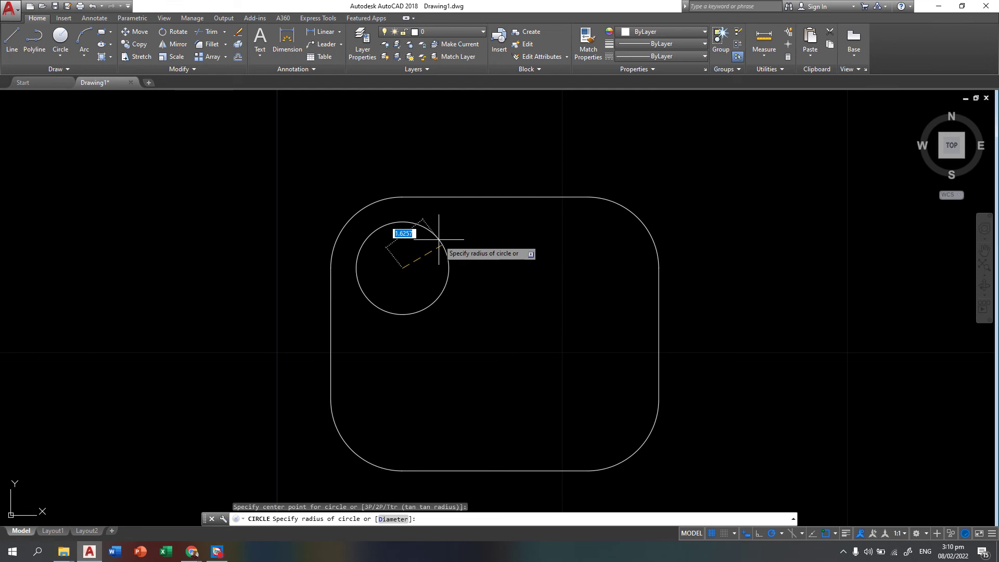
type("1")
key("Return")
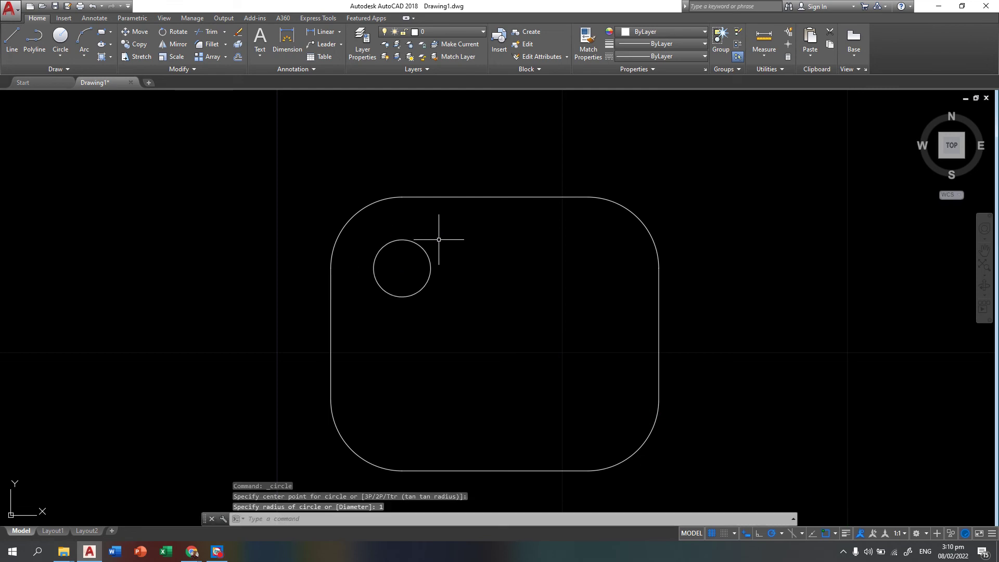
Draw a circle of radius 1 centred on the right rounded rectangle's lower-left corner arc
left_click(60, 56)
left_click(78, 73)
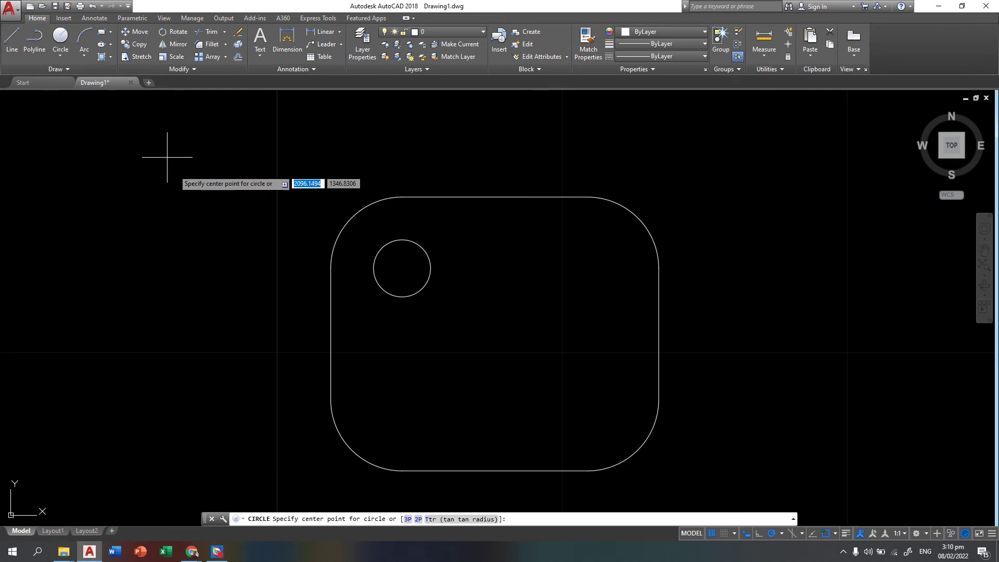
middle_click_drag(158, 330, 190, 248)
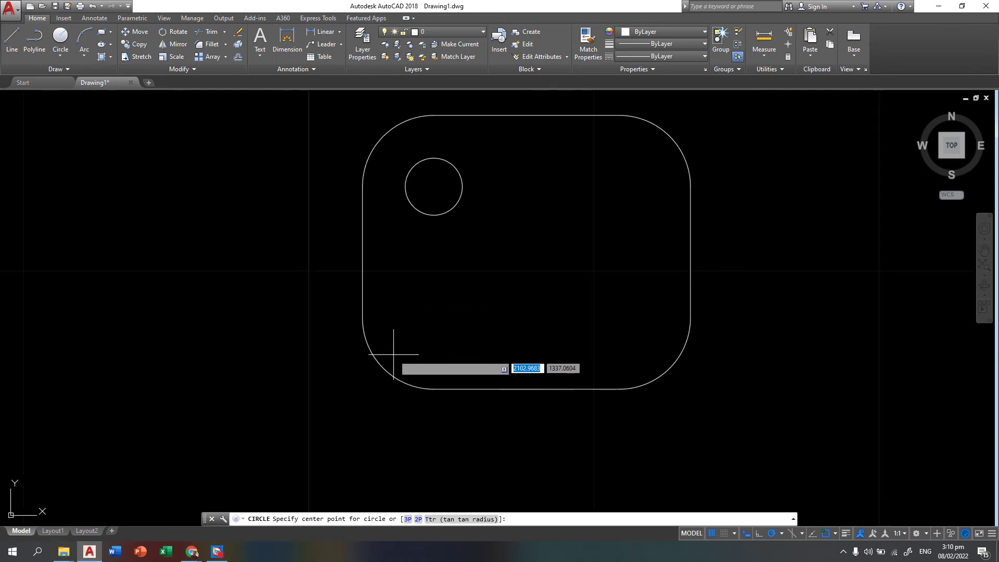
left_click(433, 317)
type("1")
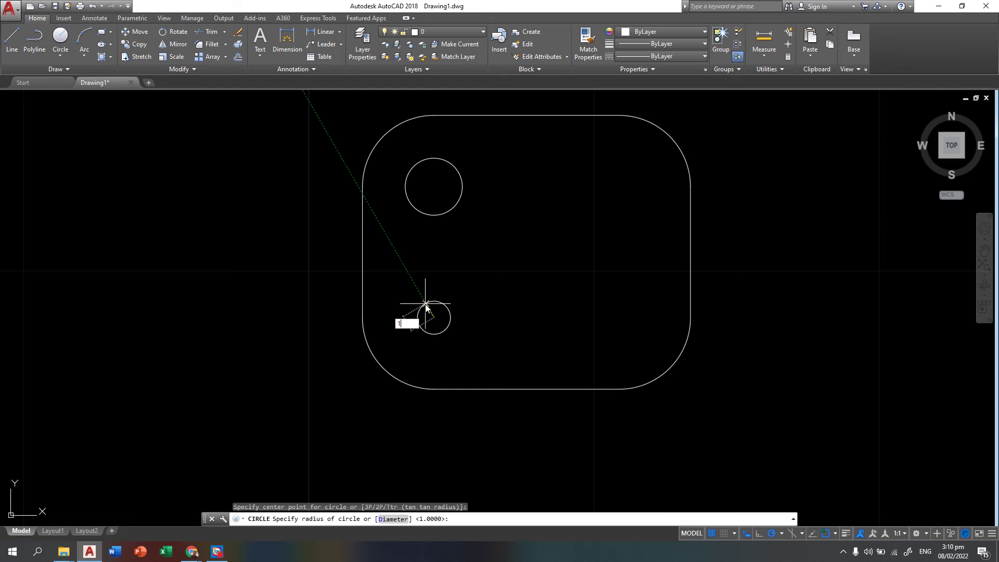
key("Return")
Draw a circle of radius 1 centred on the right rounded rectangle's upper-right corner arc
left_click(61, 54)
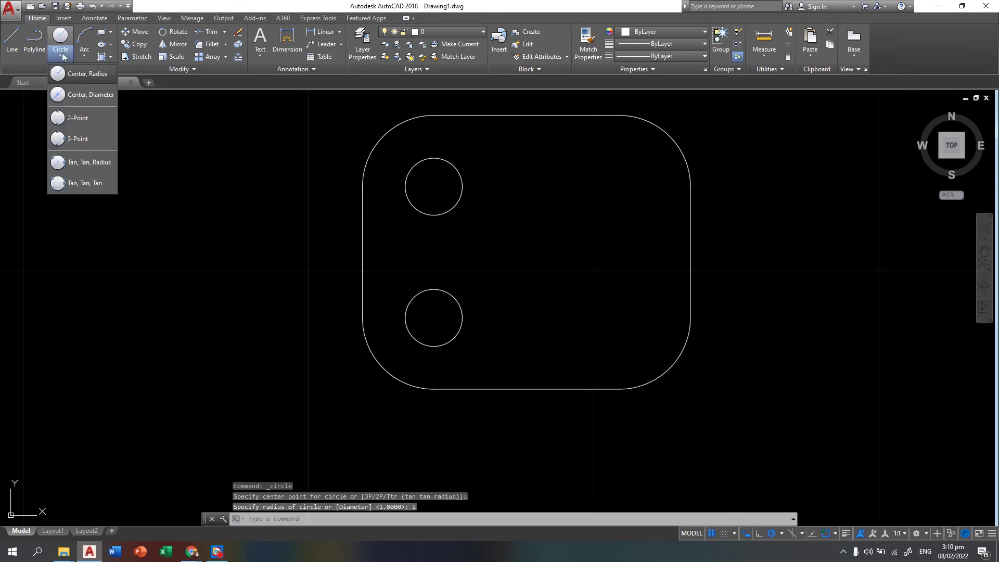
left_click(83, 76)
middle_click_drag(584, 279, 544, 300)
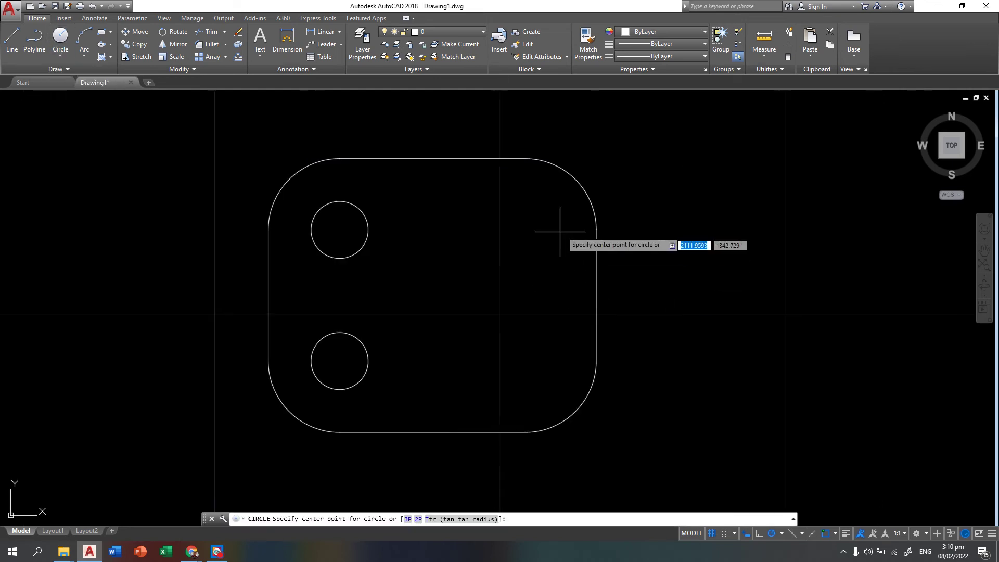
left_click(526, 232)
type("1")
key("Return")
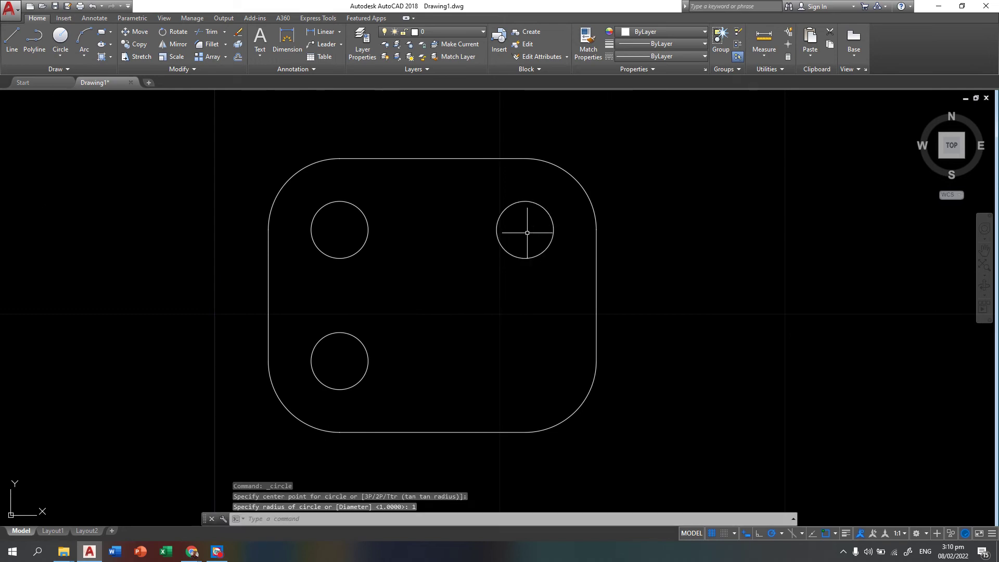
Draw a circle of diameter 2 centred on the right rounded rectangle's lower-right corner arc, using the Center, Diameter method
left_click(57, 60)
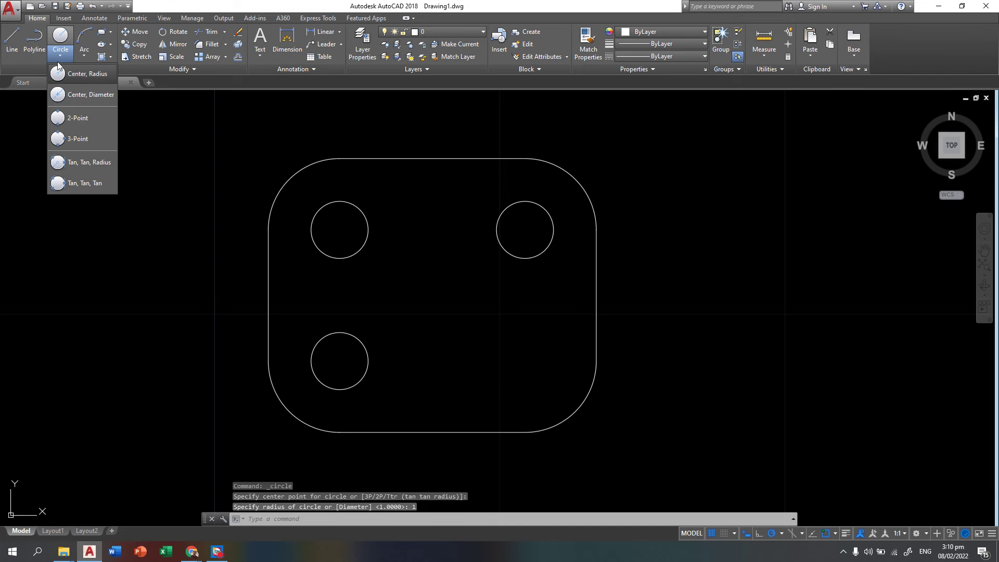
left_click(86, 96)
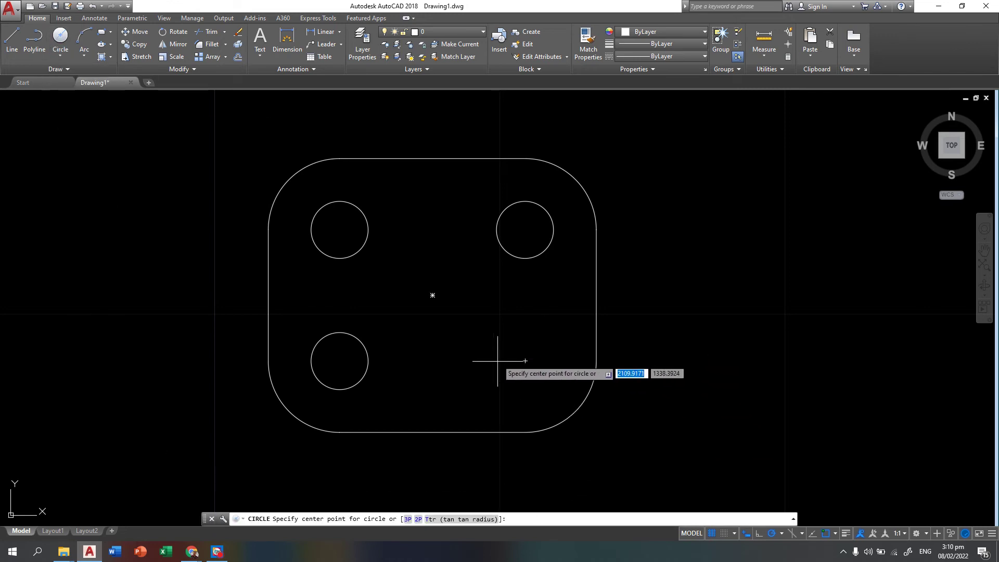
left_click(525, 360)
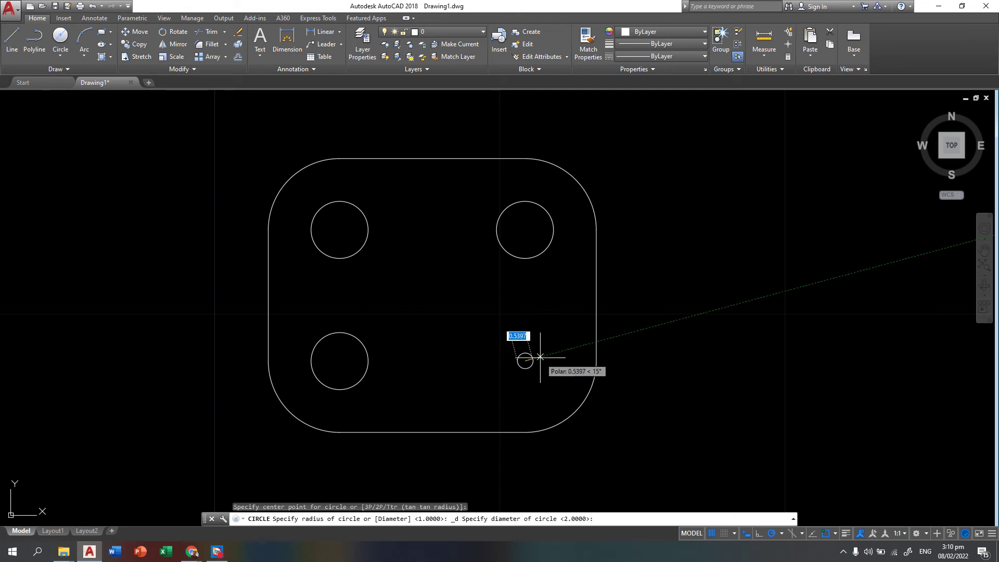
type("2")
key("Return")
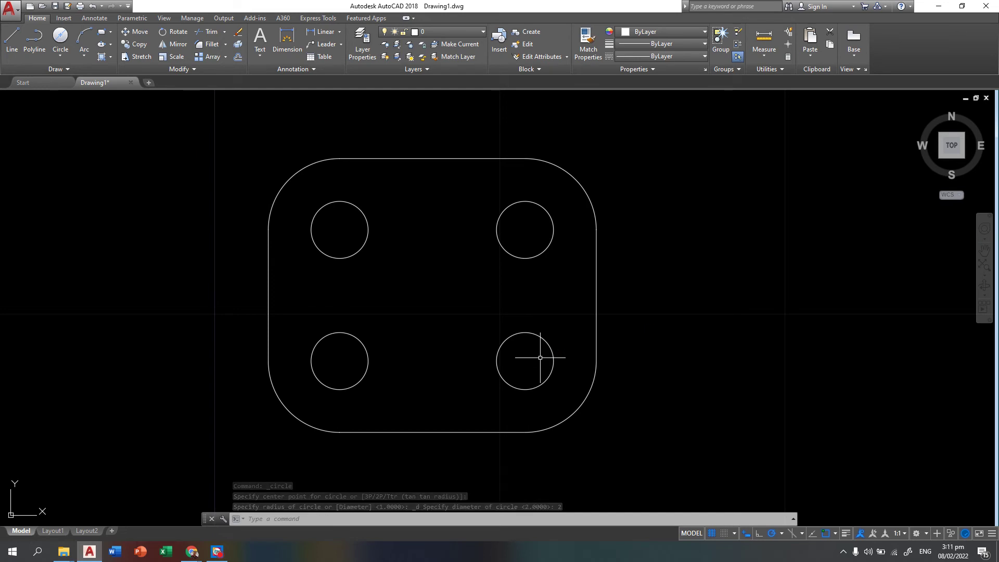
Switch to the CAD Lecture document in Google Docs, examine the dimensioned plate exercise, and return to AutoCAD
mouse_move(192, 551)
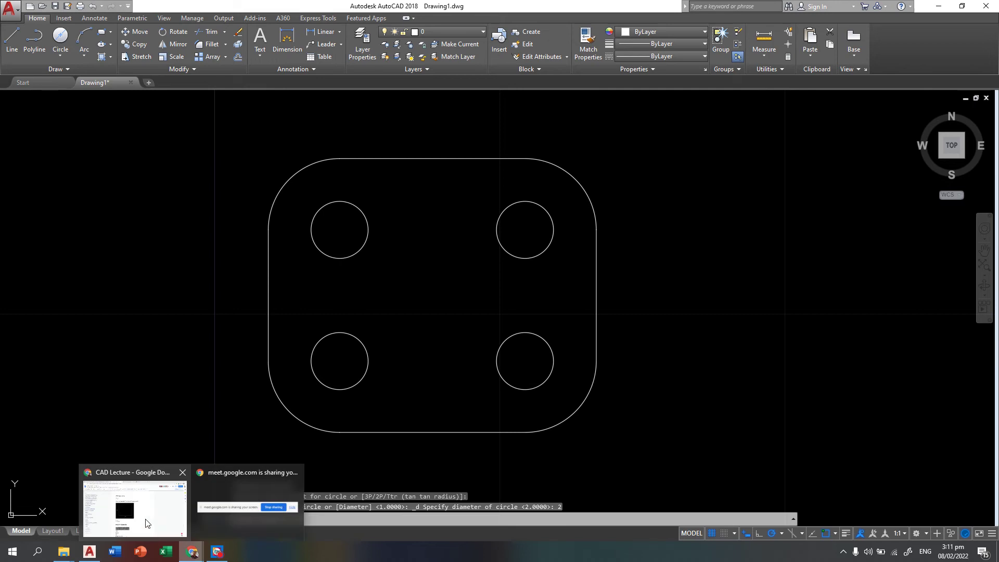
left_click(135, 507)
scroll(485, 323, "up", 9)
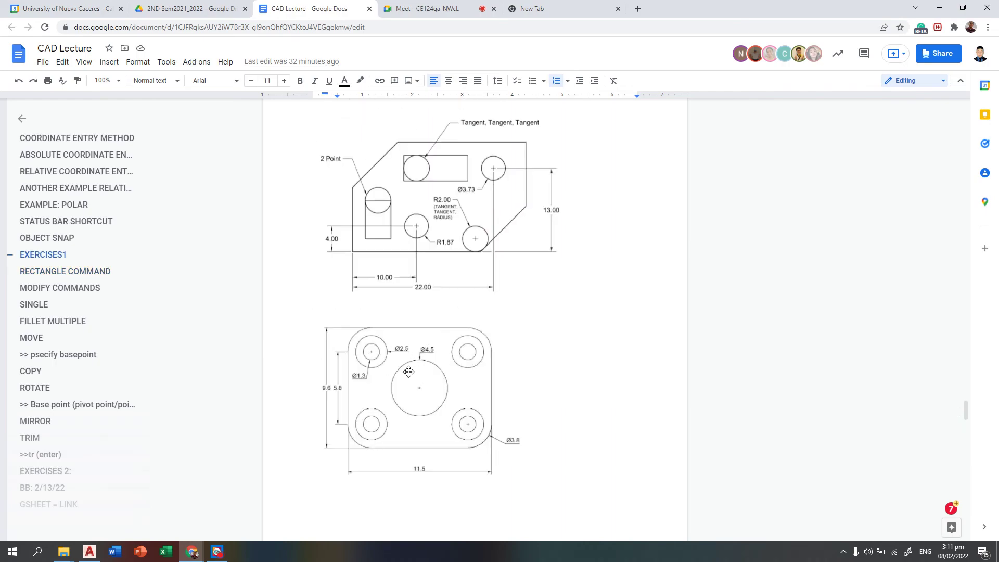
scroll(409, 371, "down", 1)
mouse_move(192, 551)
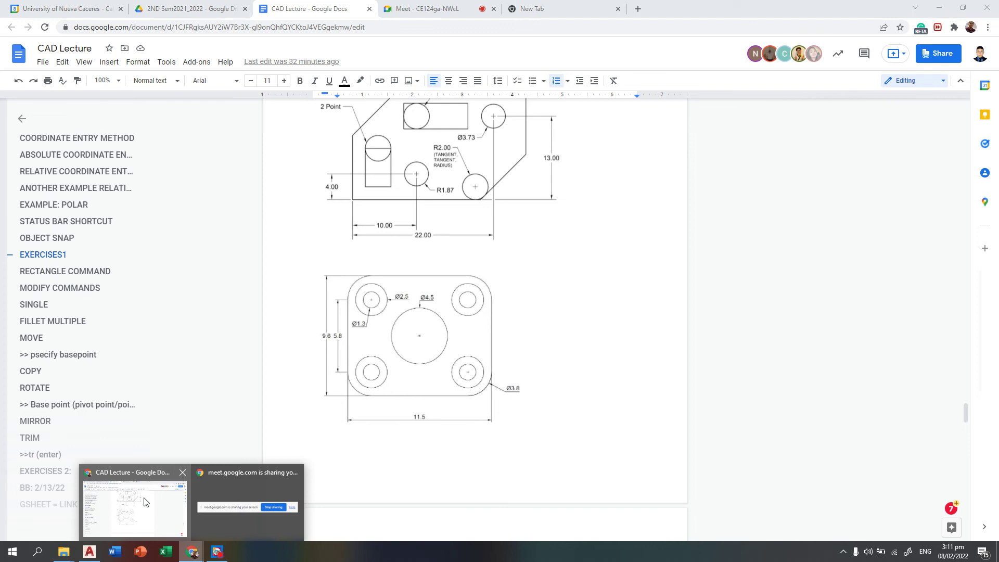
left_click(90, 551)
scroll(460, 252, "down", 3)
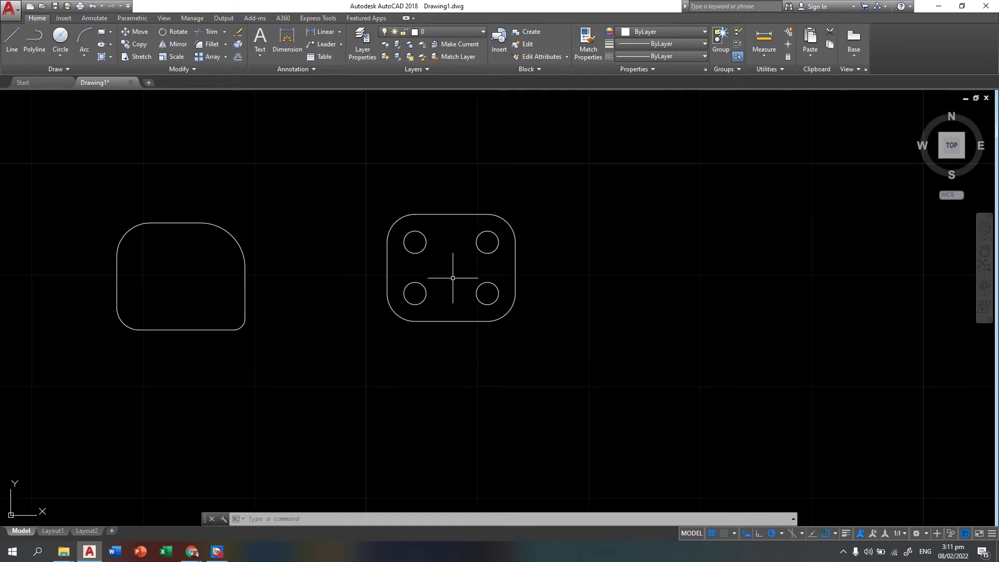
Switch to the CAD Lecture document, read the notes on the Modify commands from Fillet to Move, and return to AutoCAD
mouse_move(192, 552)
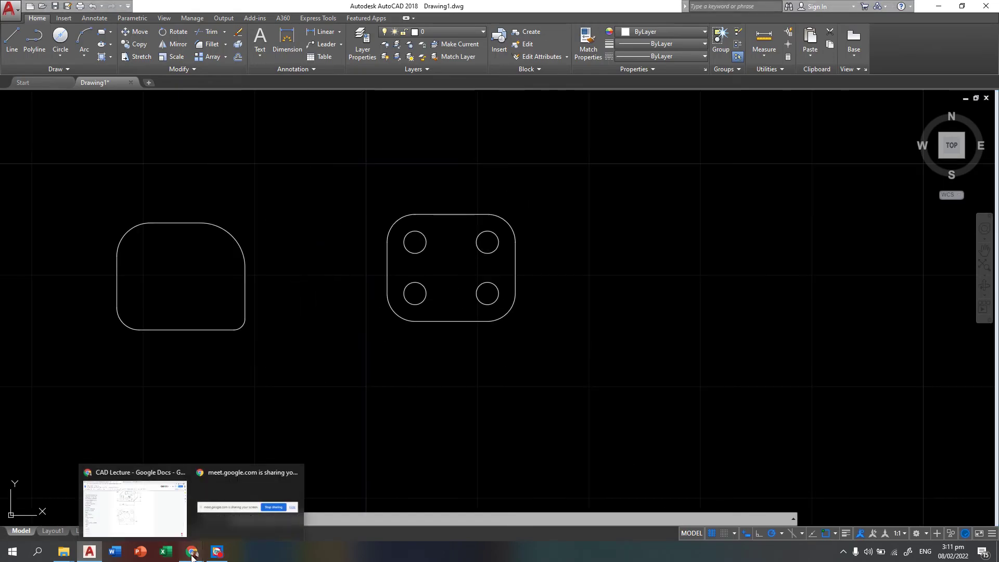
left_click(159, 524)
scroll(462, 309, "down", 9)
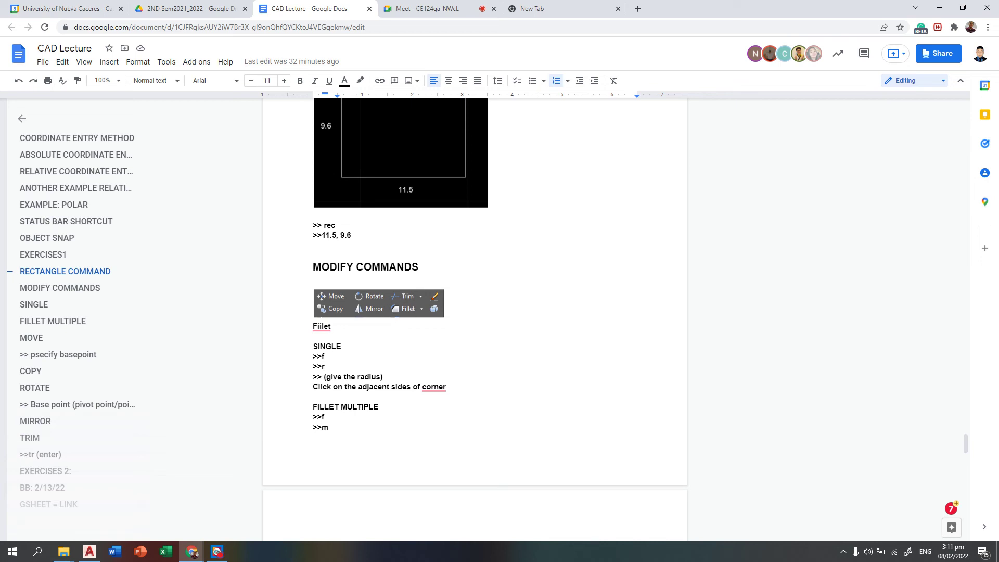
scroll(474, 323, "down", 3)
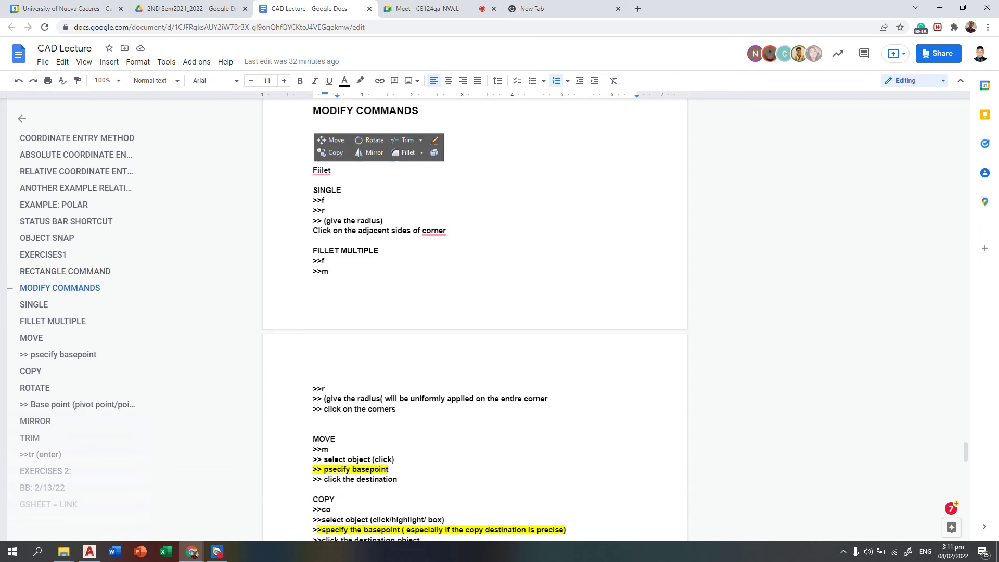
scroll(475, 324, "up", 1)
scroll(475, 320, "down", 2)
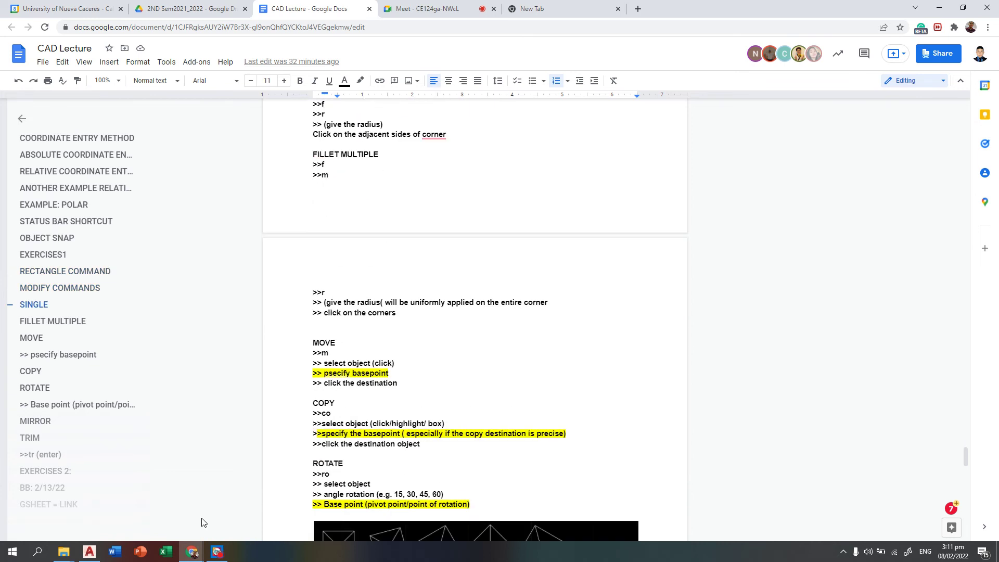
left_click(89, 553)
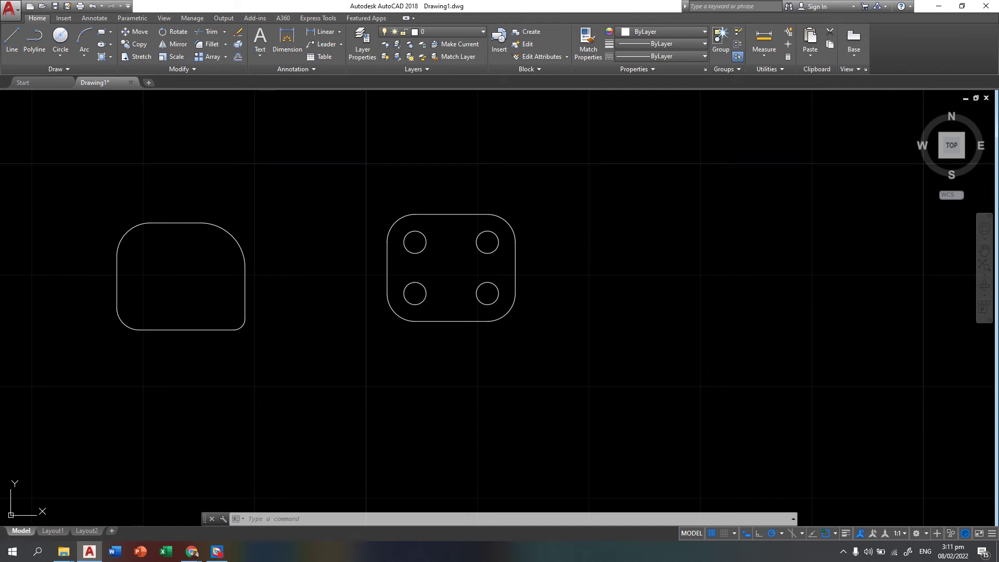
Move the rounded rectangle with its four circles below and to the left of the other shape
scroll(342, 323, "down", 3)
middle_click_drag(330, 327, 479, 290)
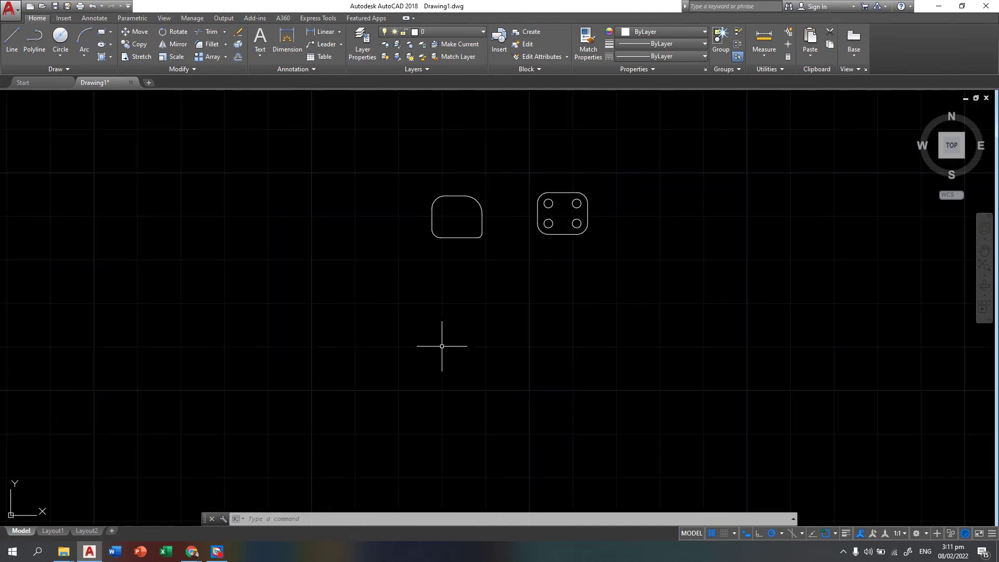
middle_click_drag(441, 345, 473, 329)
middle_click_drag(555, 276, 409, 364)
key("Escape")
key("Escape")
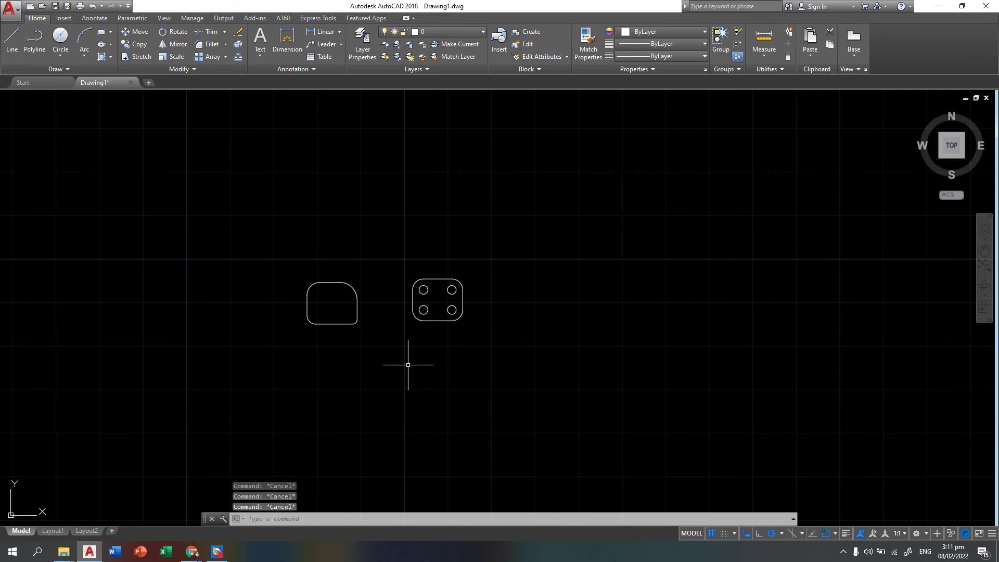
type("m")
key("Return")
left_click(396, 262)
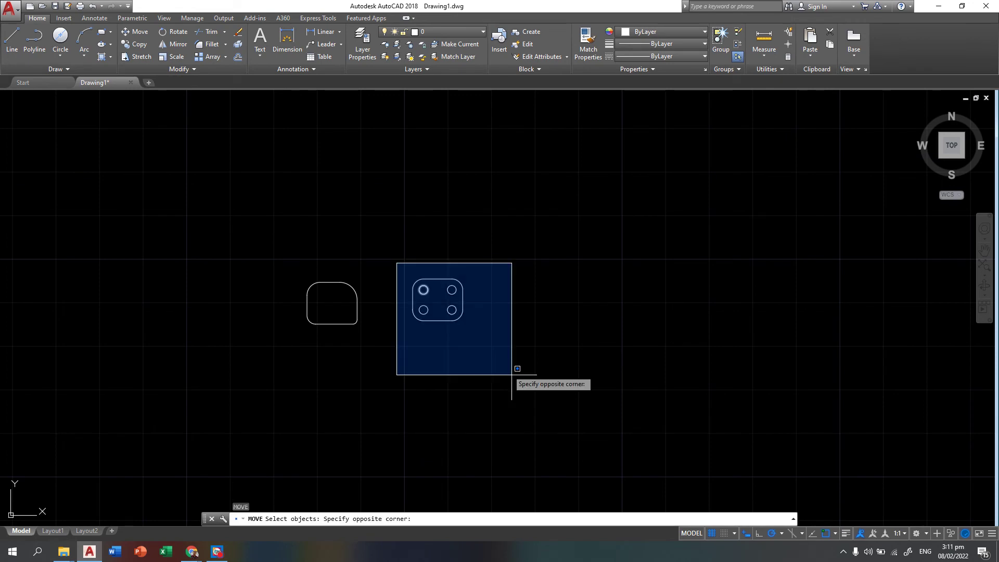
left_click(537, 401)
key("Return")
left_click(427, 305)
left_click(213, 388)
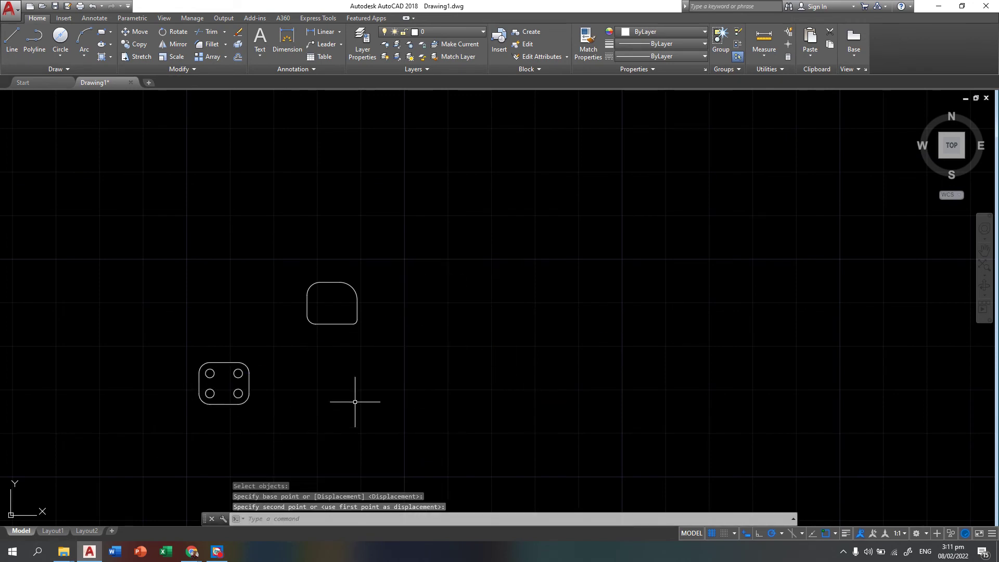
Locate the coordinate origin relative to the two shapes
middle_click_drag(357, 401, 551, 275)
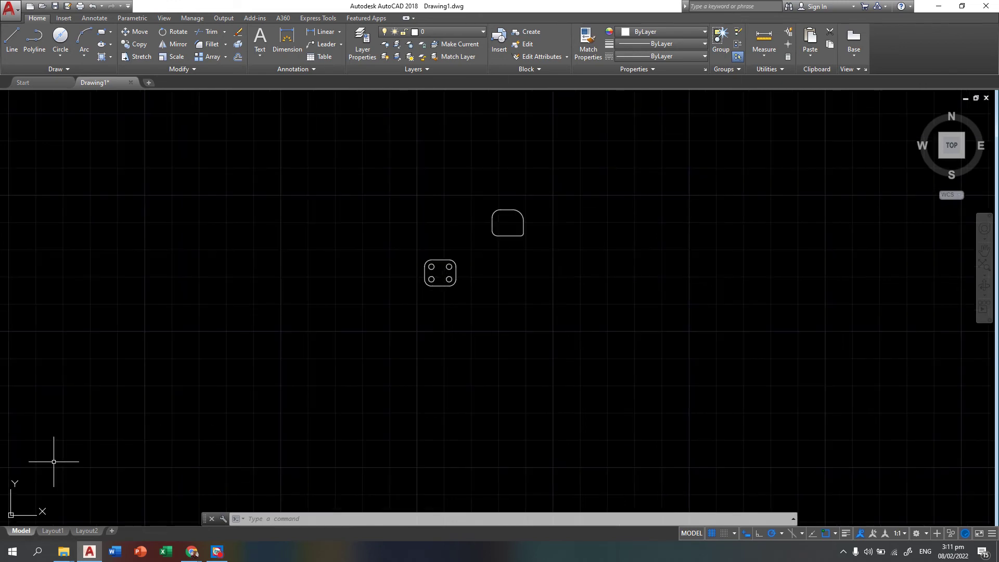
scroll(230, 334, "down", 3)
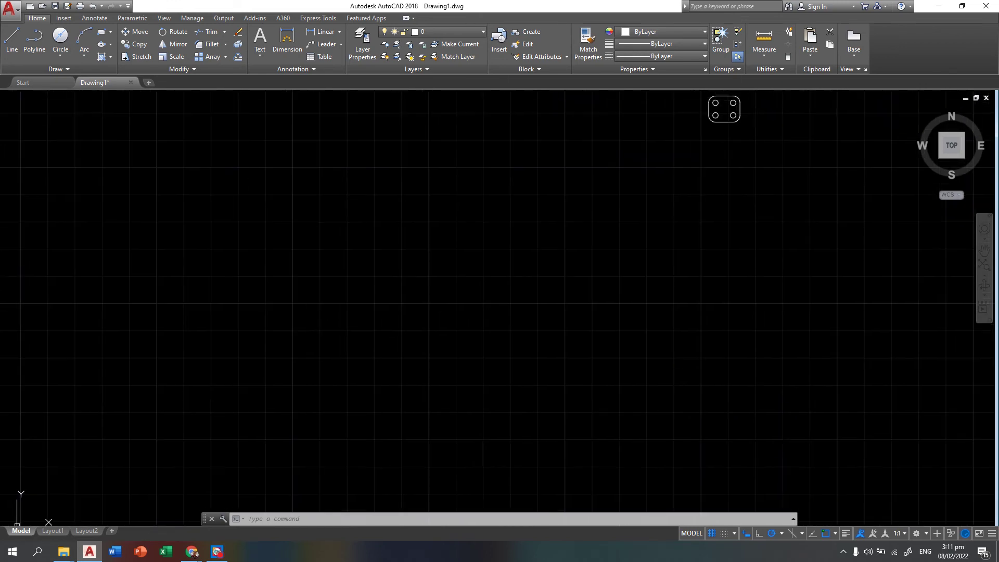
middle_click_drag(643, 185, 517, 312)
middle_click_drag(332, 383, 468, 296)
scroll(225, 357, "down", 2)
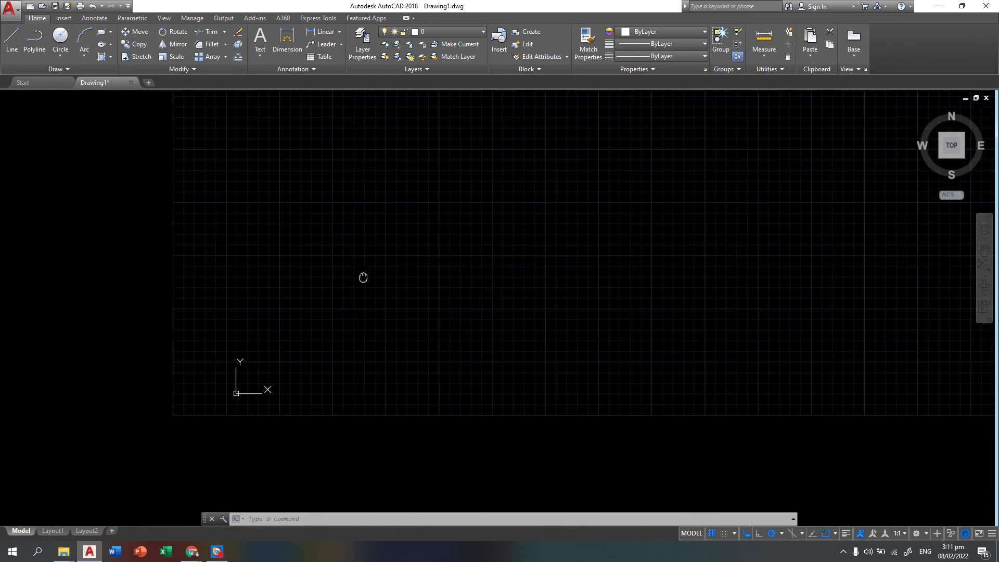
scroll(361, 276, "up", 2)
middle_click_drag(182, 399, 443, 255)
middle_click_drag(249, 399, 446, 283)
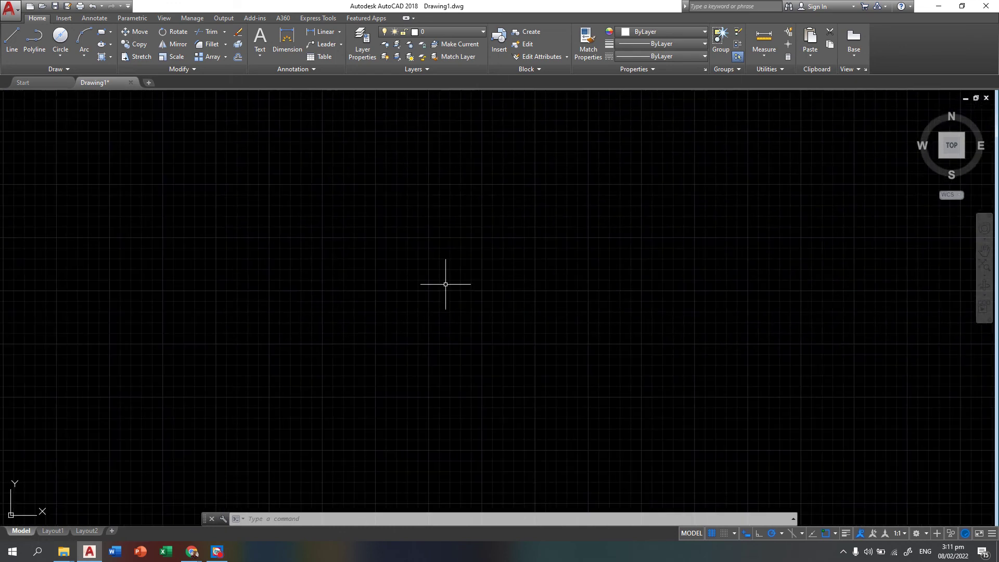
scroll(390, 250, "down", 2)
middle_click_drag(390, 250, 489, 174)
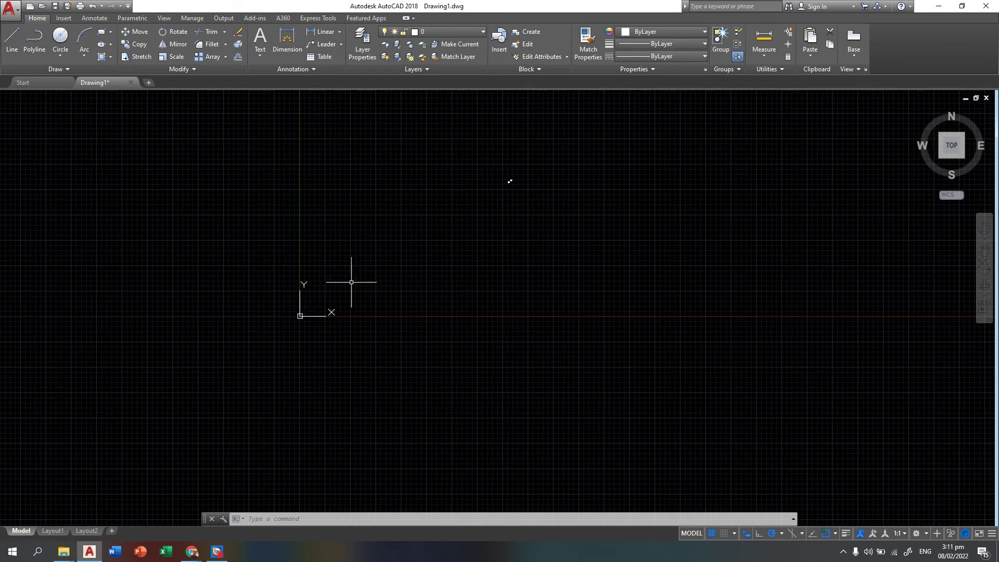
middle_click_drag(352, 282, 382, 323)
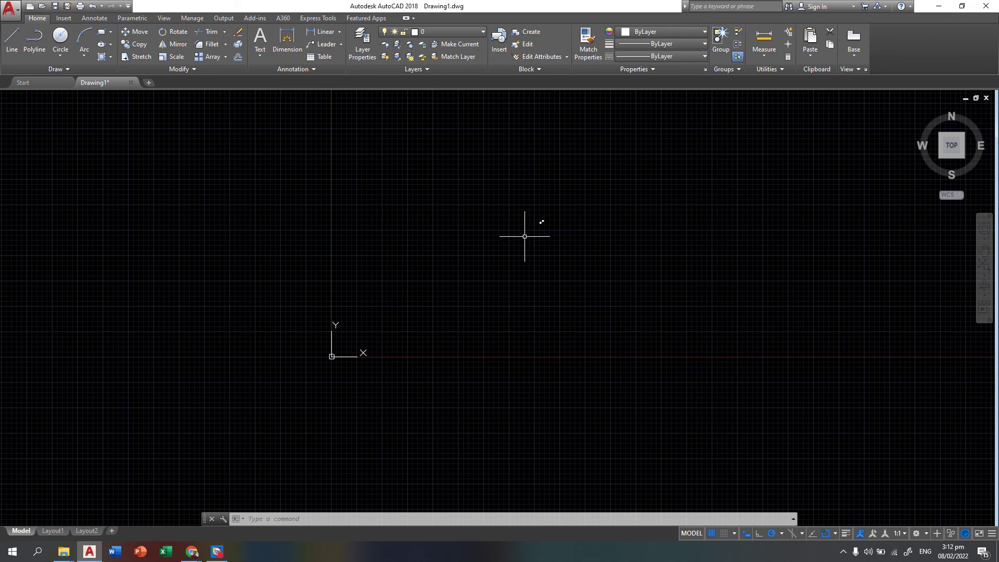
Start the Move command on both rounded shapes and the four circles, confirming the selection
type("m")
key("Return")
left_click(534, 203)
left_click(585, 264)
key("Return")
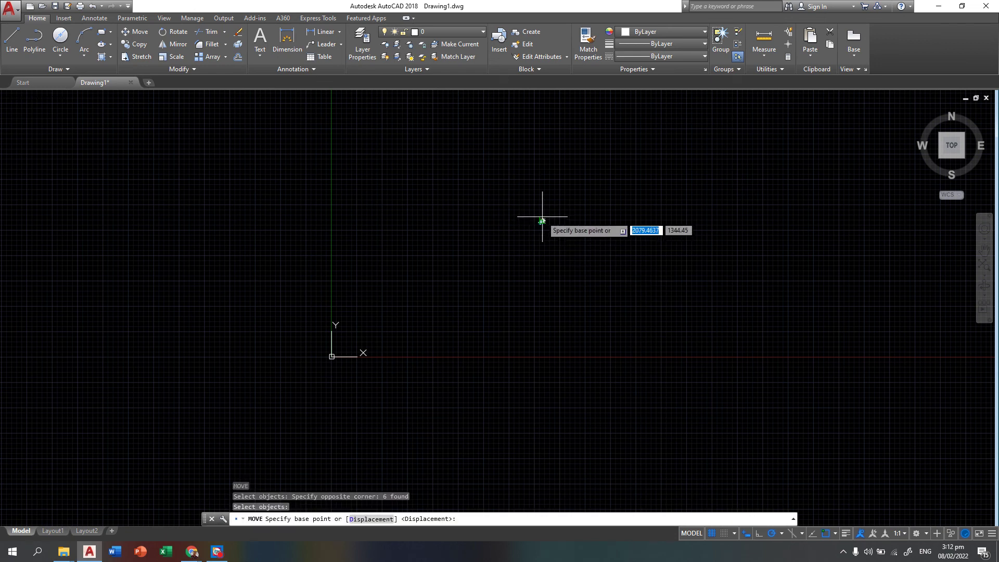